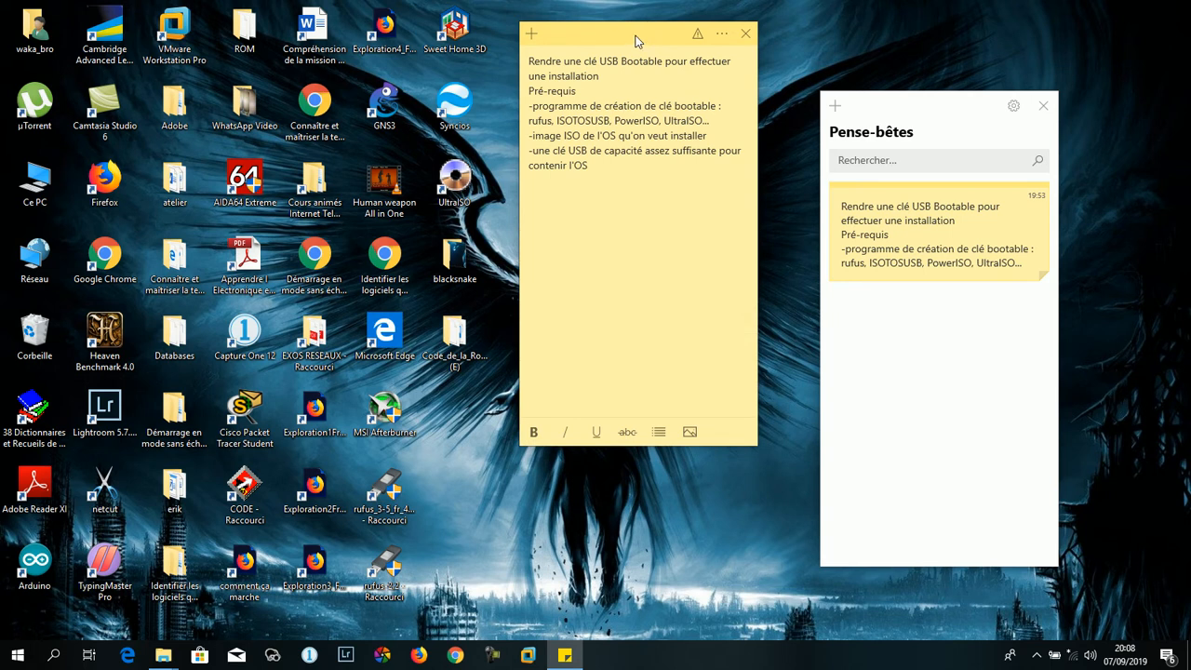
Move the sticky note with the bootable USB prerequisites over the Pense-bêtes list, clear of the desktop's centre
left_click_drag(635, 39, 669, 110)
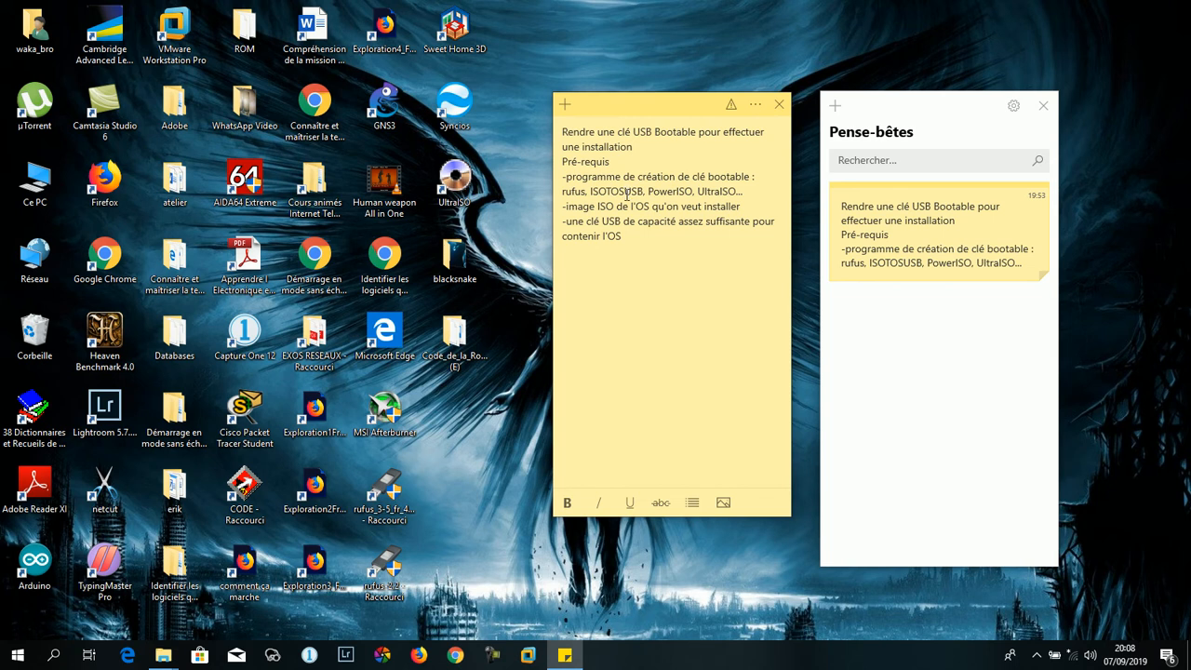
left_click_drag(638, 209, 653, 207)
left_click(643, 210)
left_click_drag(649, 115, 911, 115)
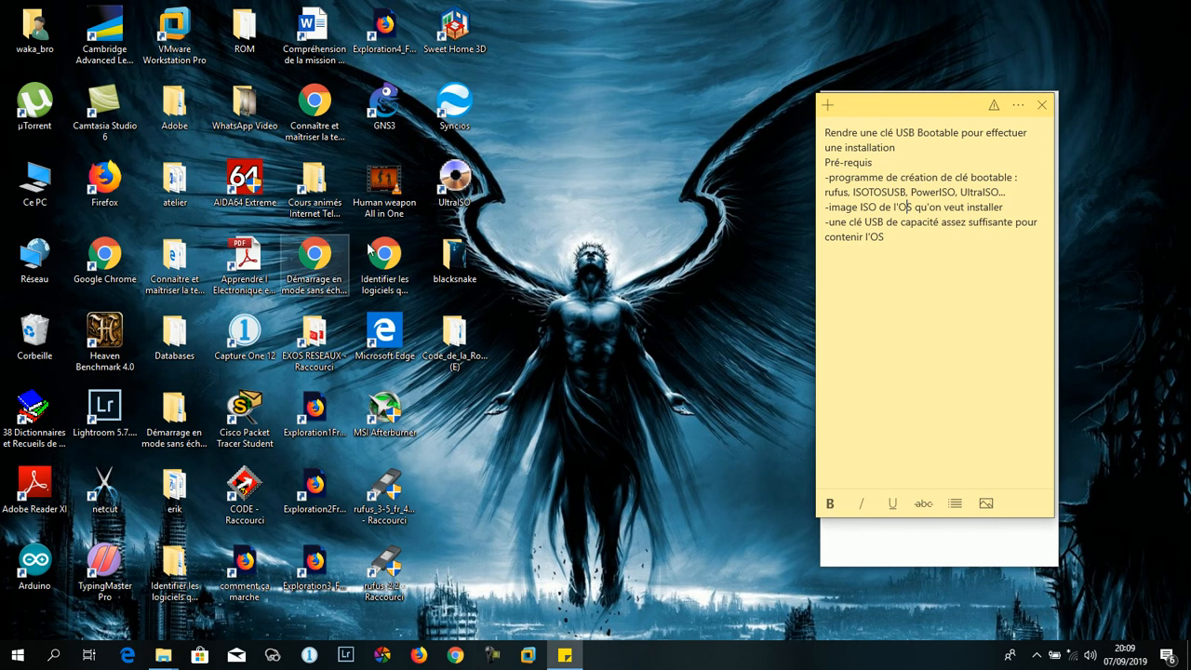
right_click(557, 146)
left_click(601, 212)
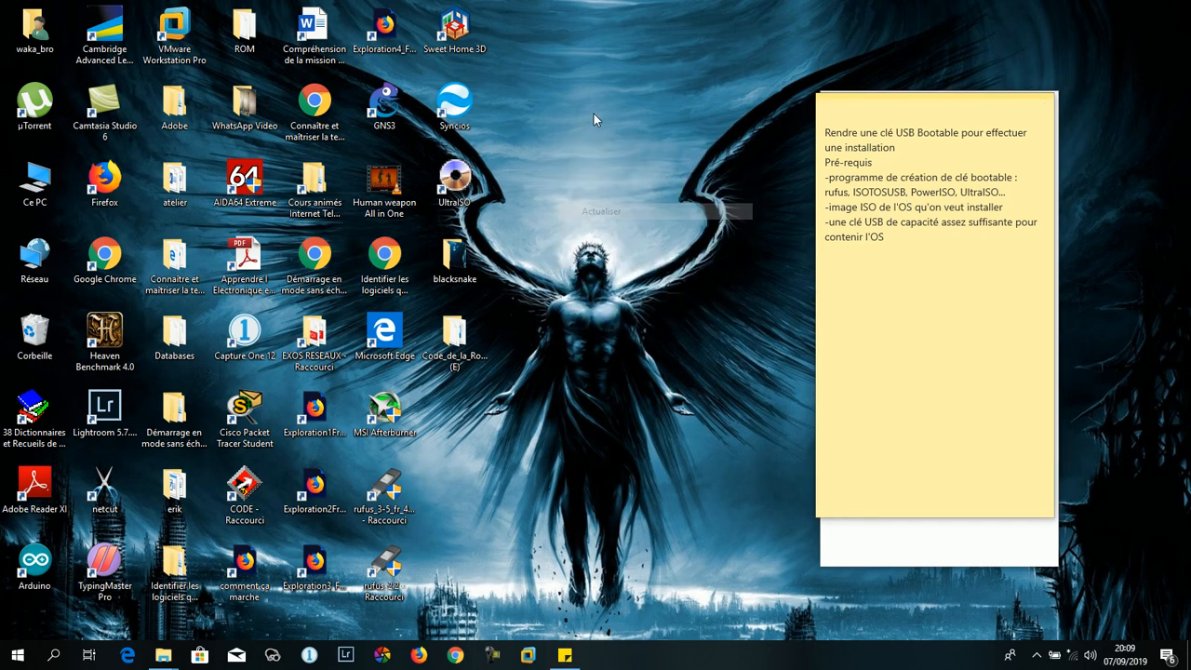
right_click(598, 94)
left_click(647, 160)
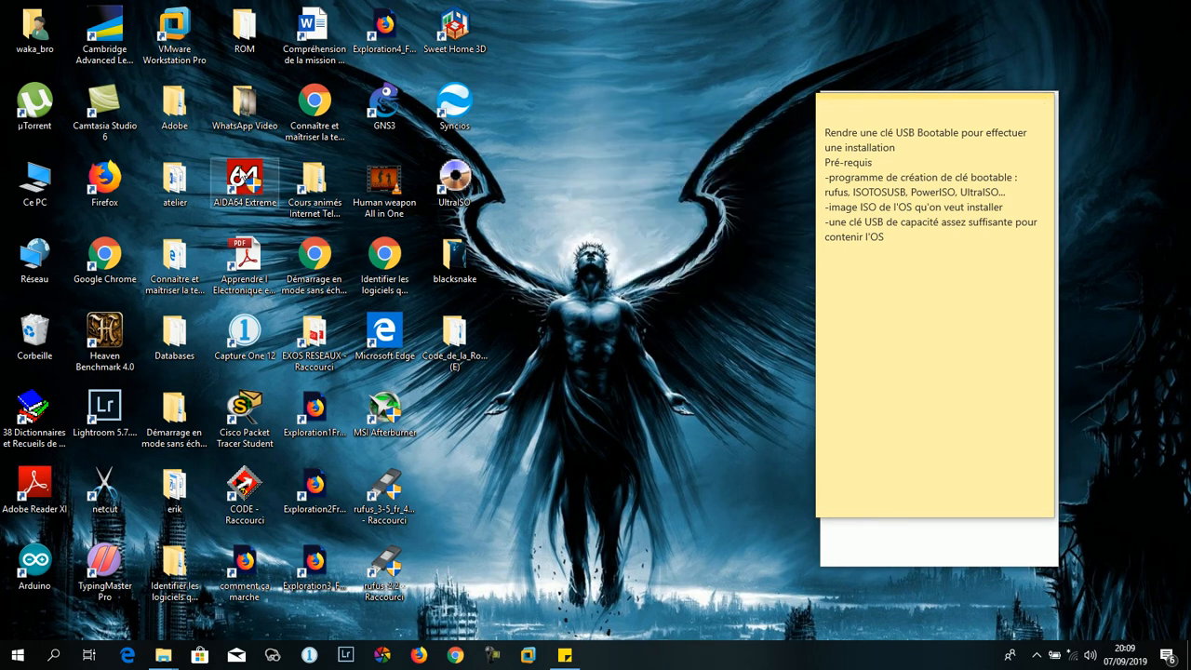
Open Ce PC to examine the connected drives and USB keys, and minimize the window when finished
double_click(35, 183)
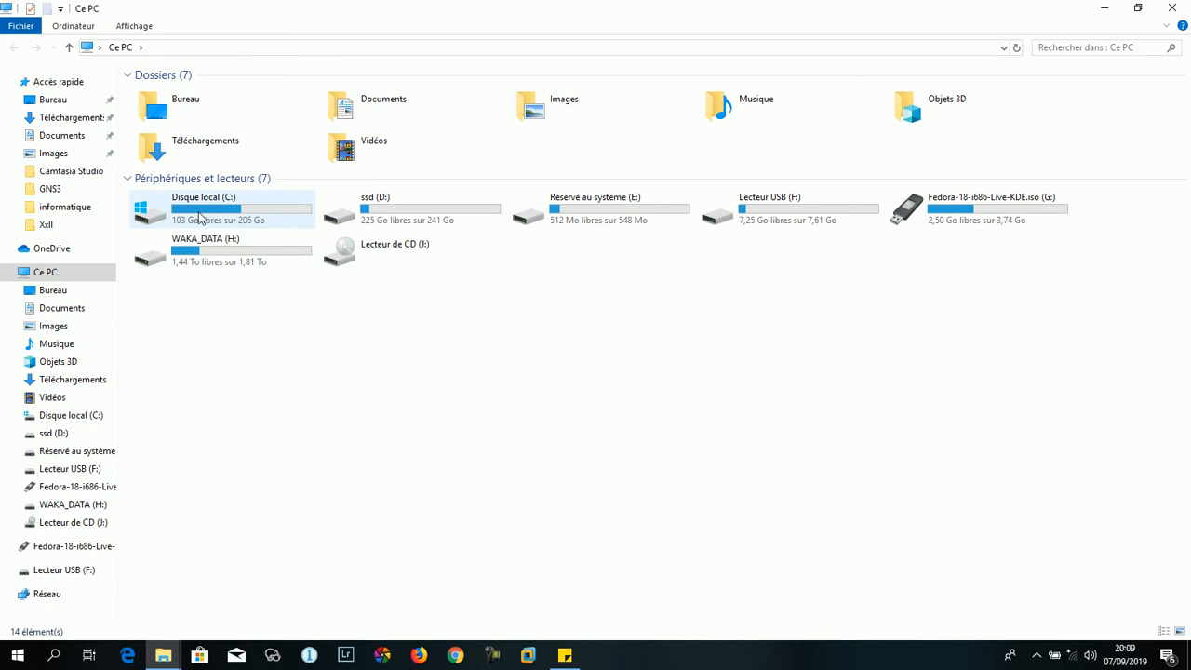
mouse_move(233, 213)
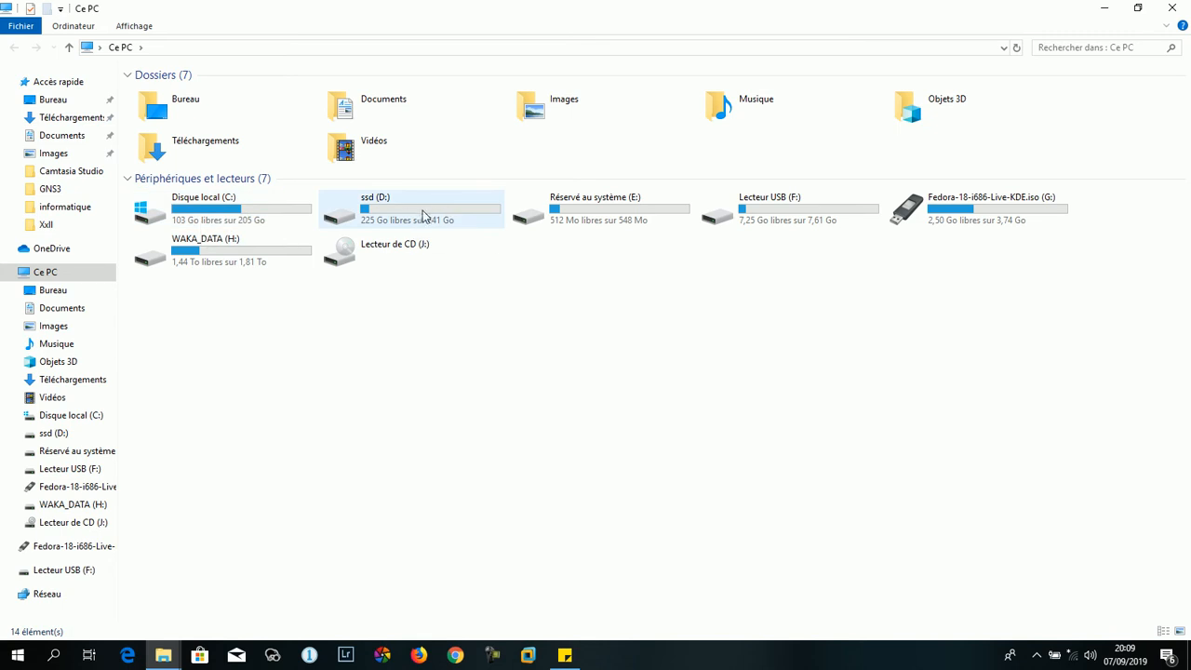
mouse_move(391, 215)
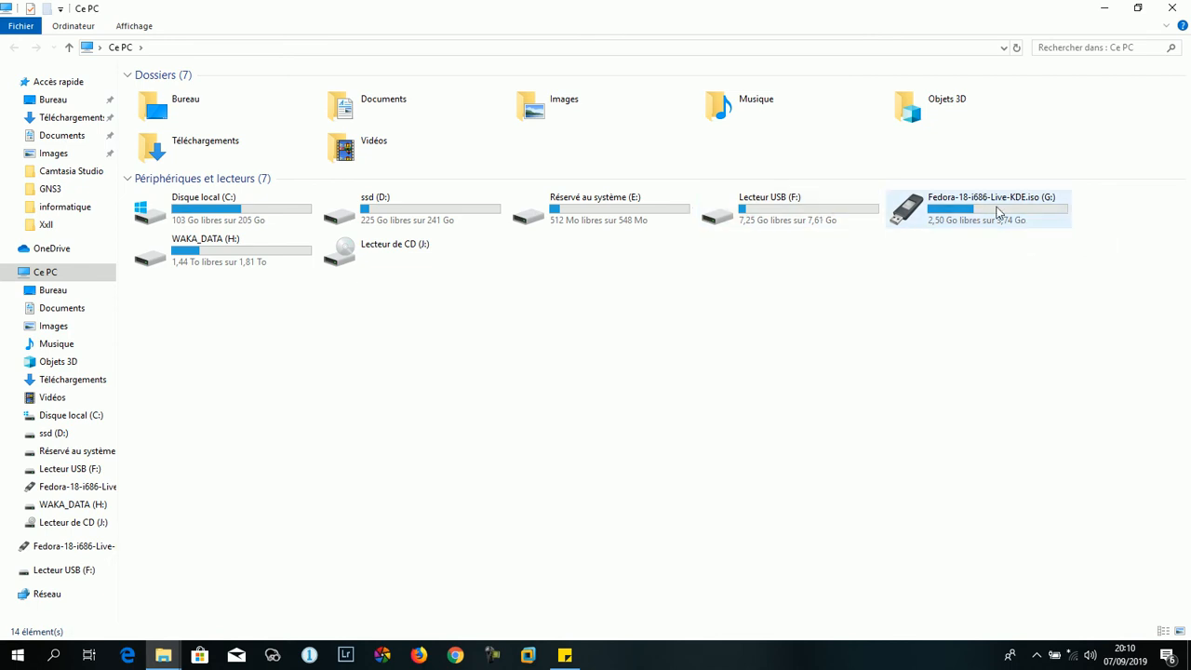
left_click(1106, 9)
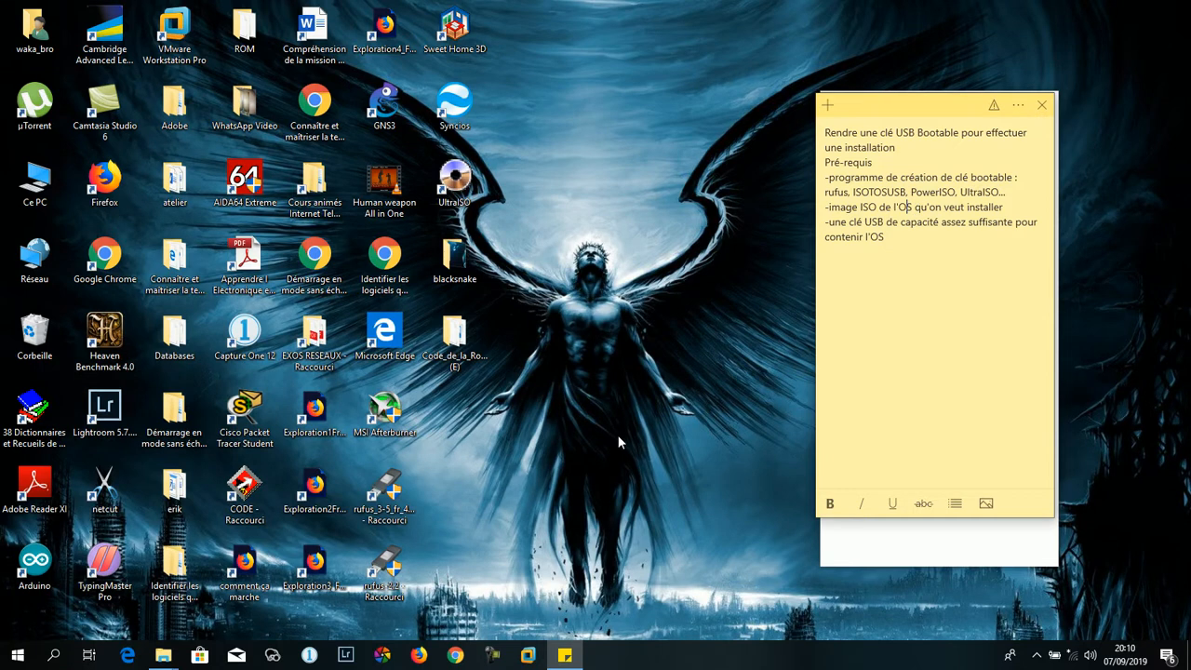
Launch Rufus 3.5 from the desktop and choose Windows 7 AIO v3_1 M7V (F:) [8 Go] as the target device
left_click(392, 490)
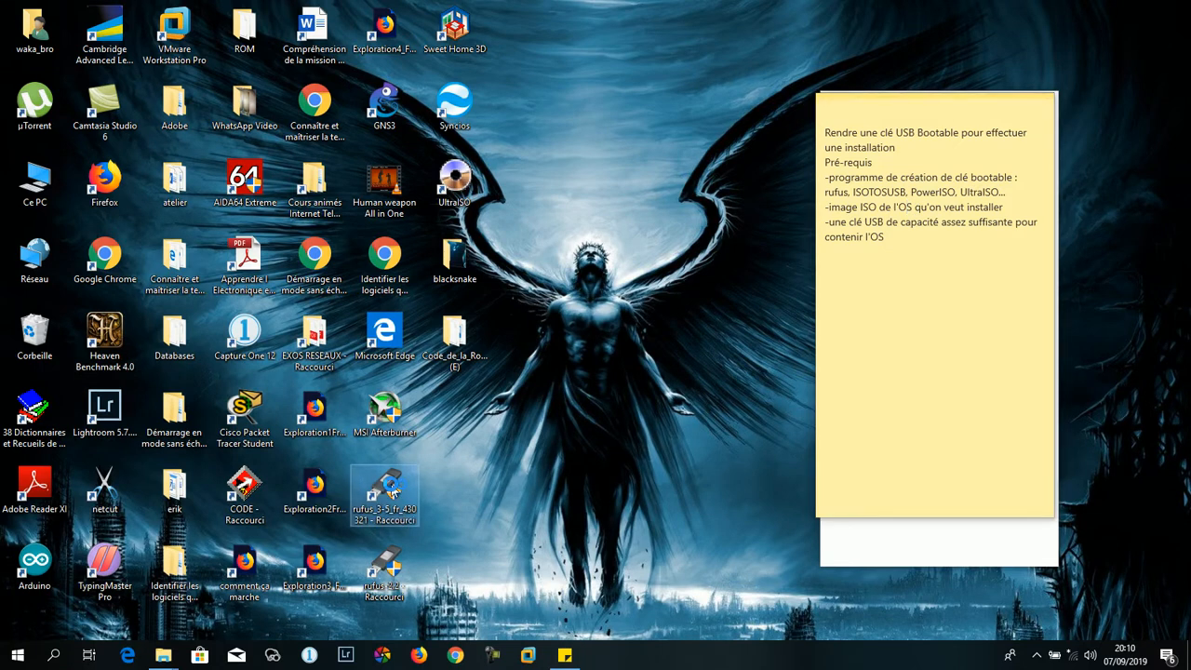
double_click(392, 490)
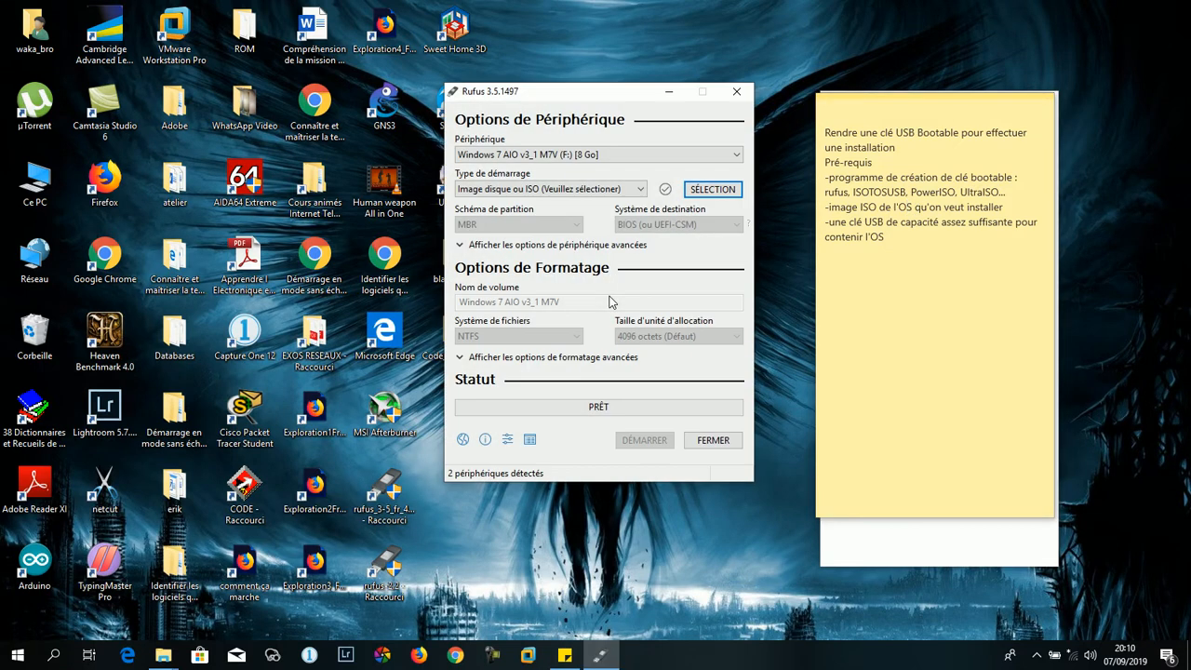
left_click(556, 155)
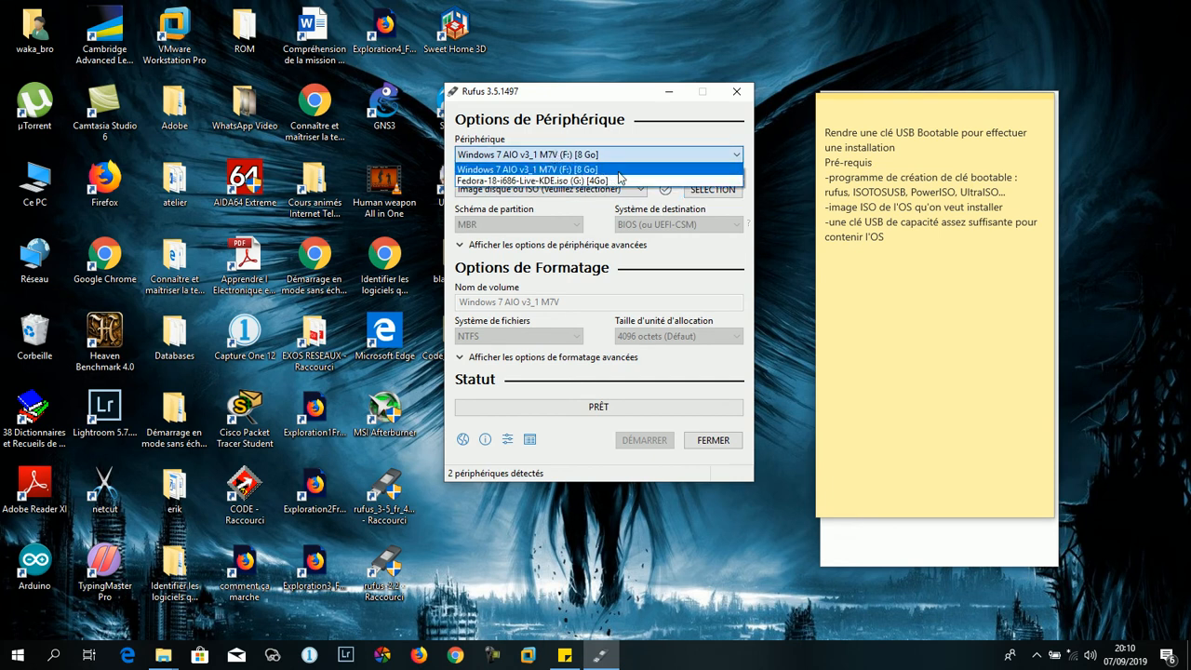
left_click(655, 158)
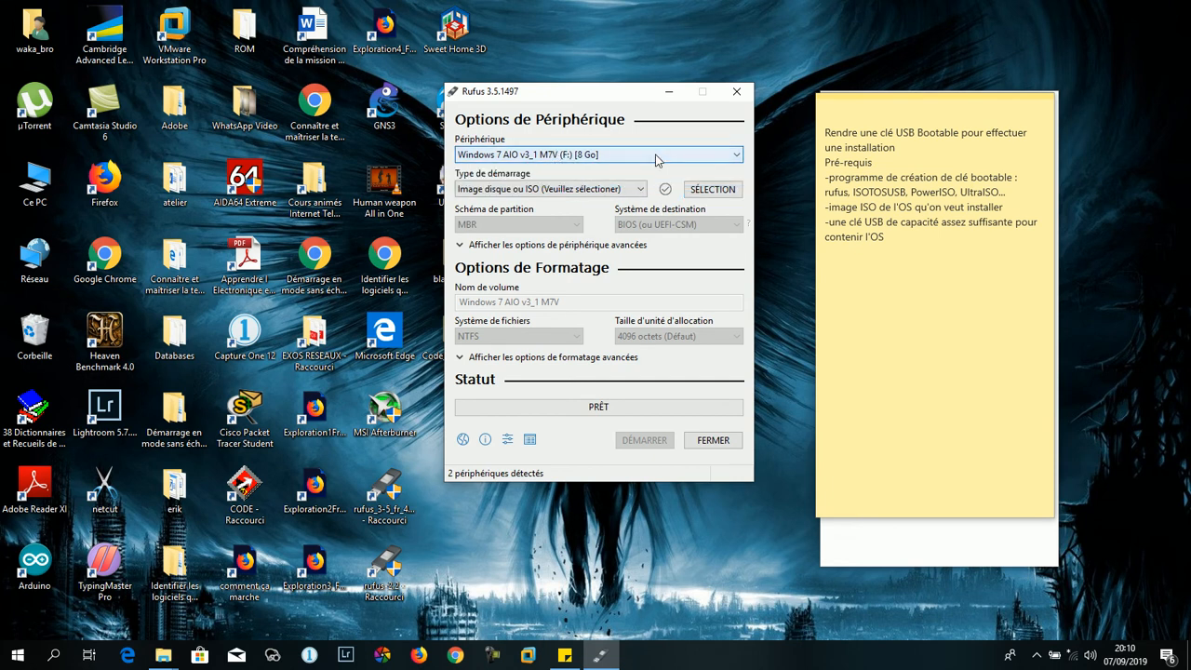
left_click(655, 156)
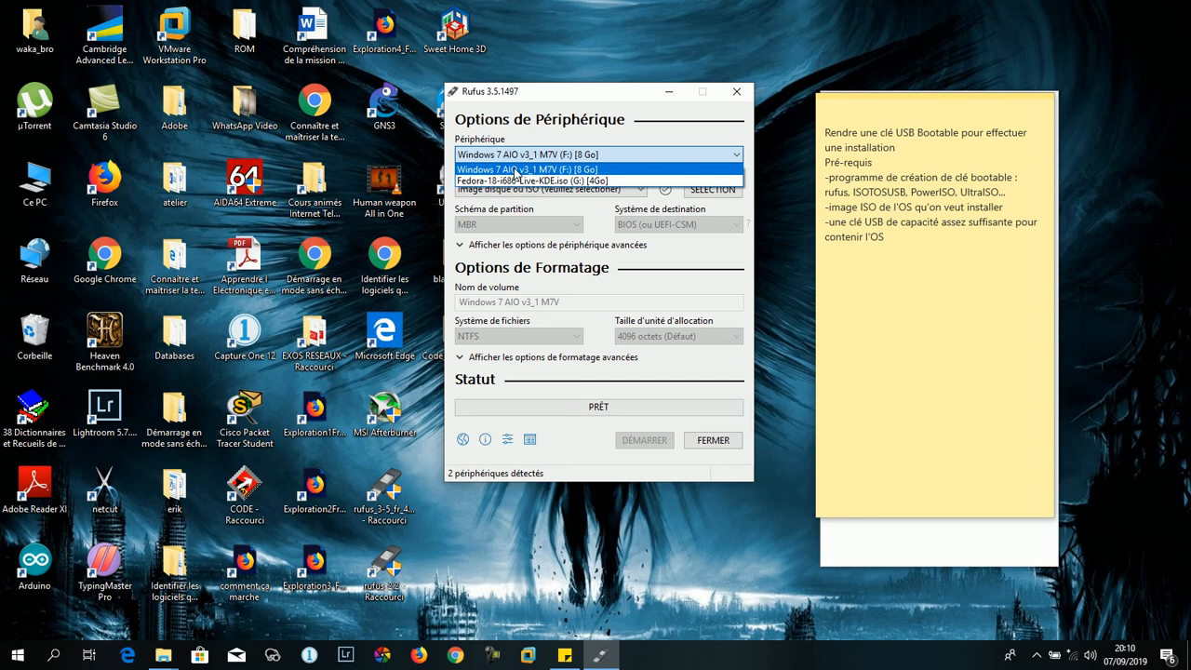
left_click(516, 171)
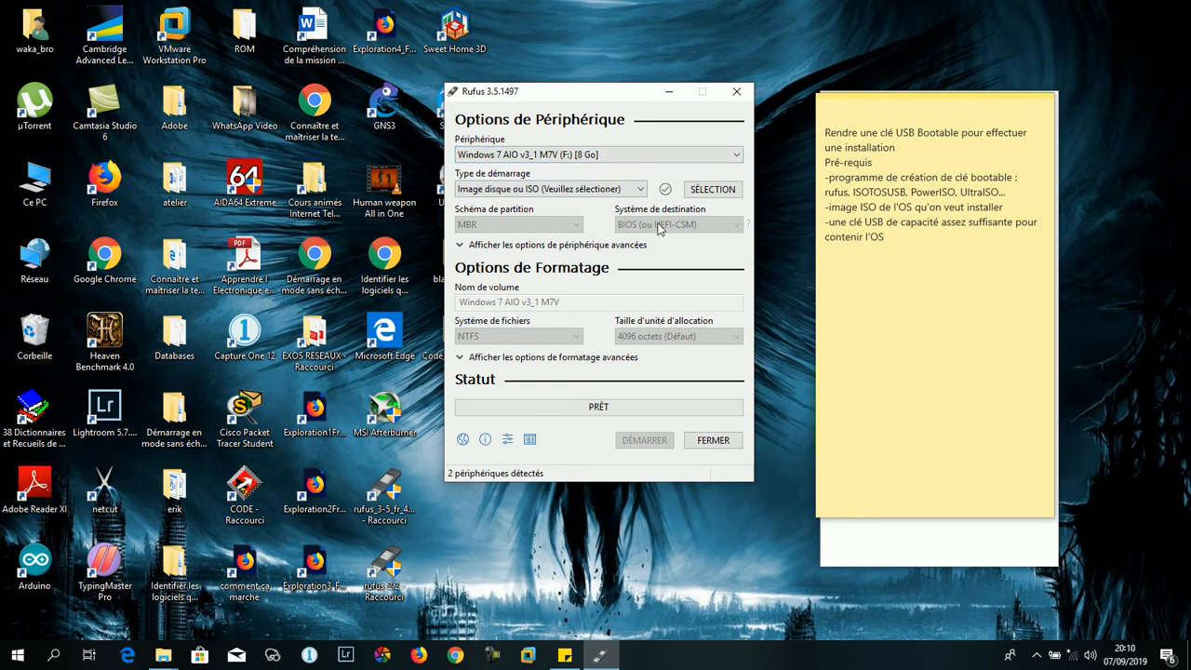
Set the boot type to Image disque ou ISO
left_click(513, 191)
left_click(513, 193)
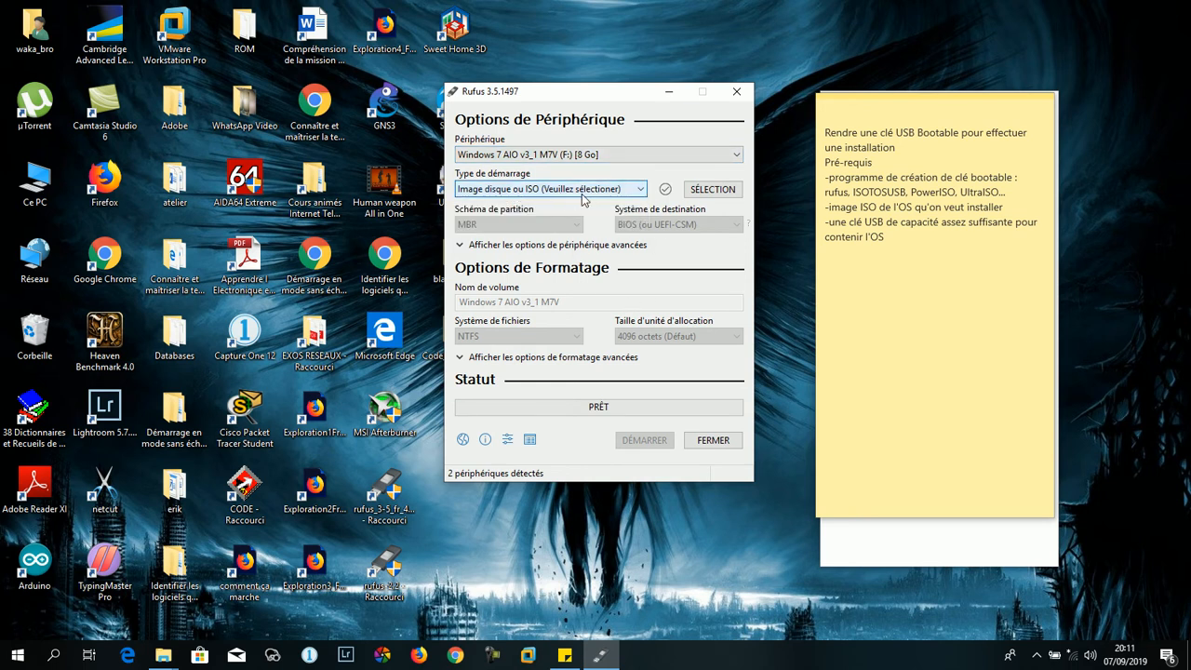
left_click(584, 197)
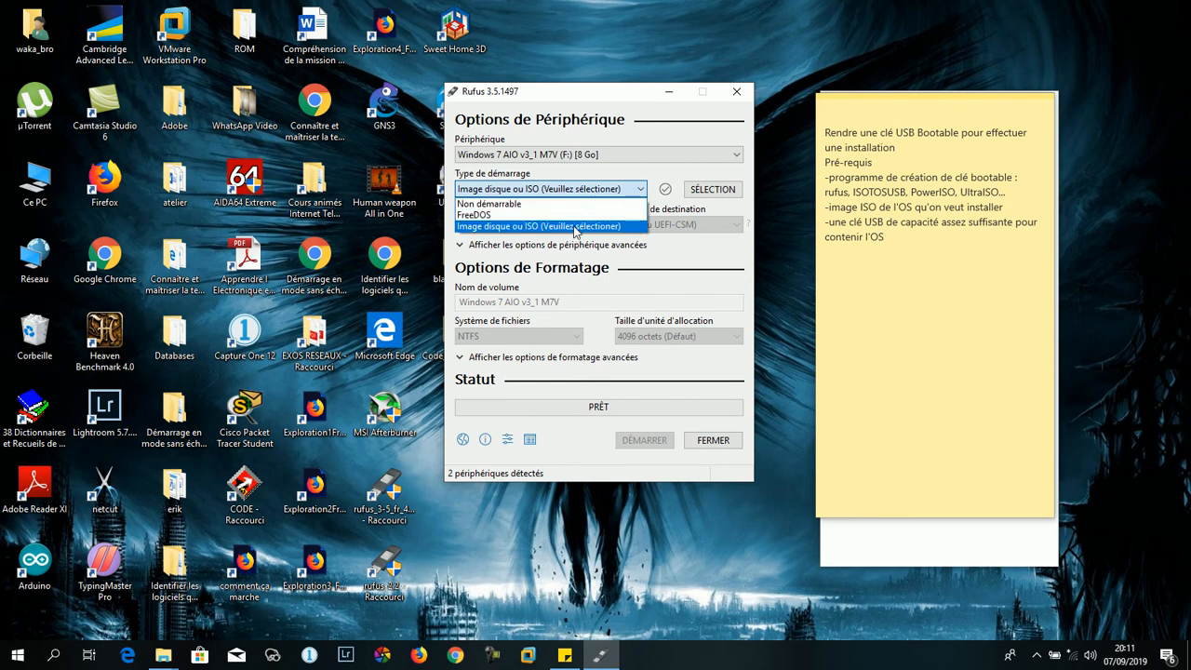
left_click(575, 227)
Dismiss the image selection dialog and examine the ISO files in the OS folder of WAKA_DATA (H:) in File Explorer
left_click(713, 192)
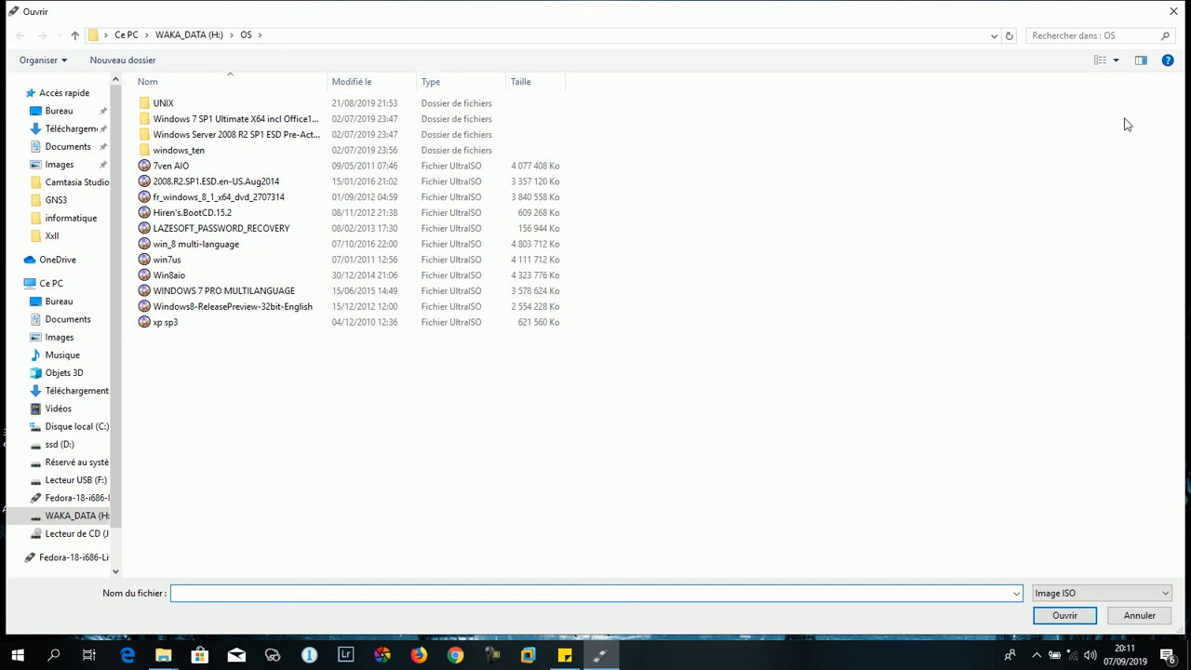
left_click(1173, 12)
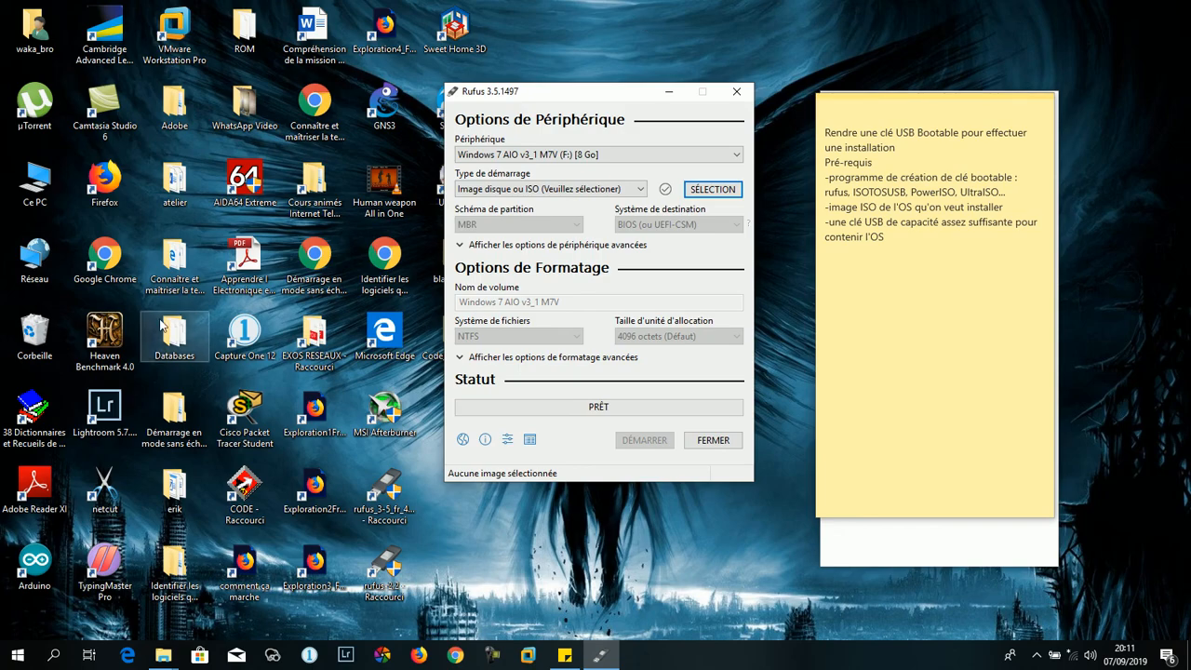
double_click(35, 186)
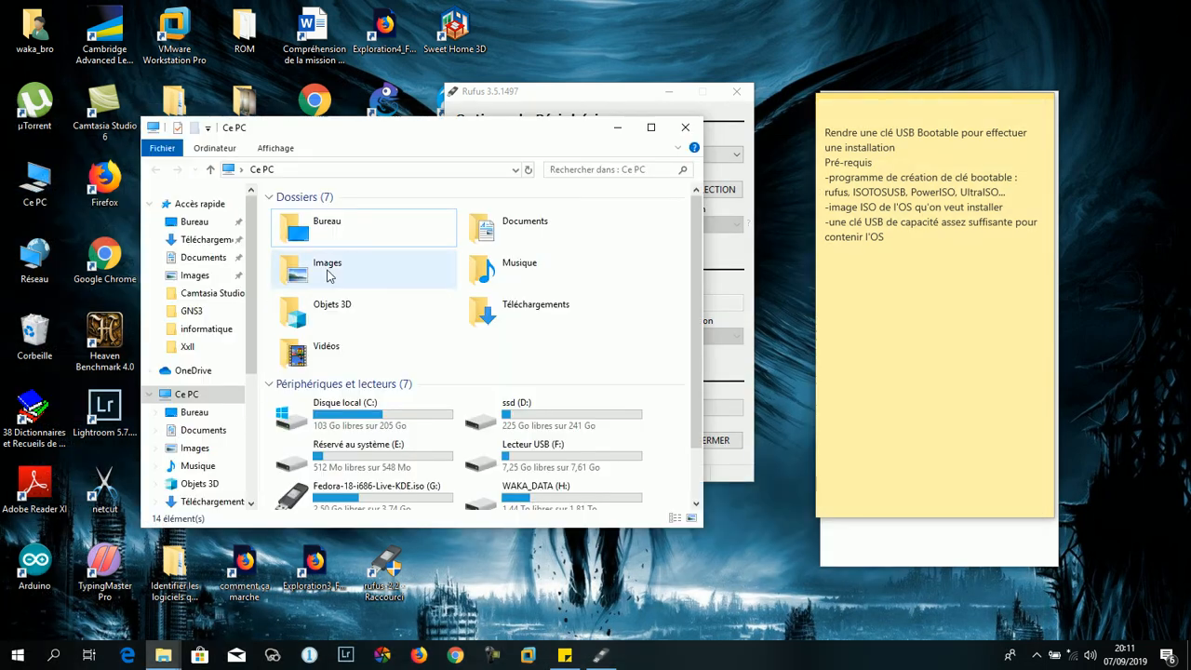
left_click(650, 127)
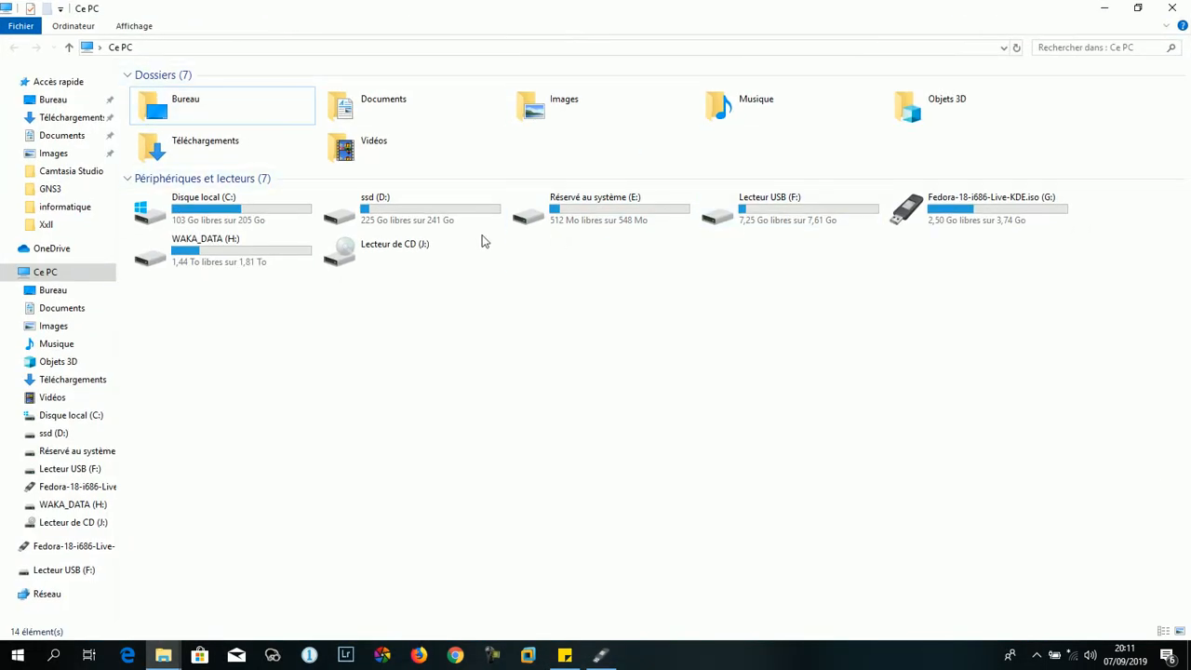
double_click(206, 256)
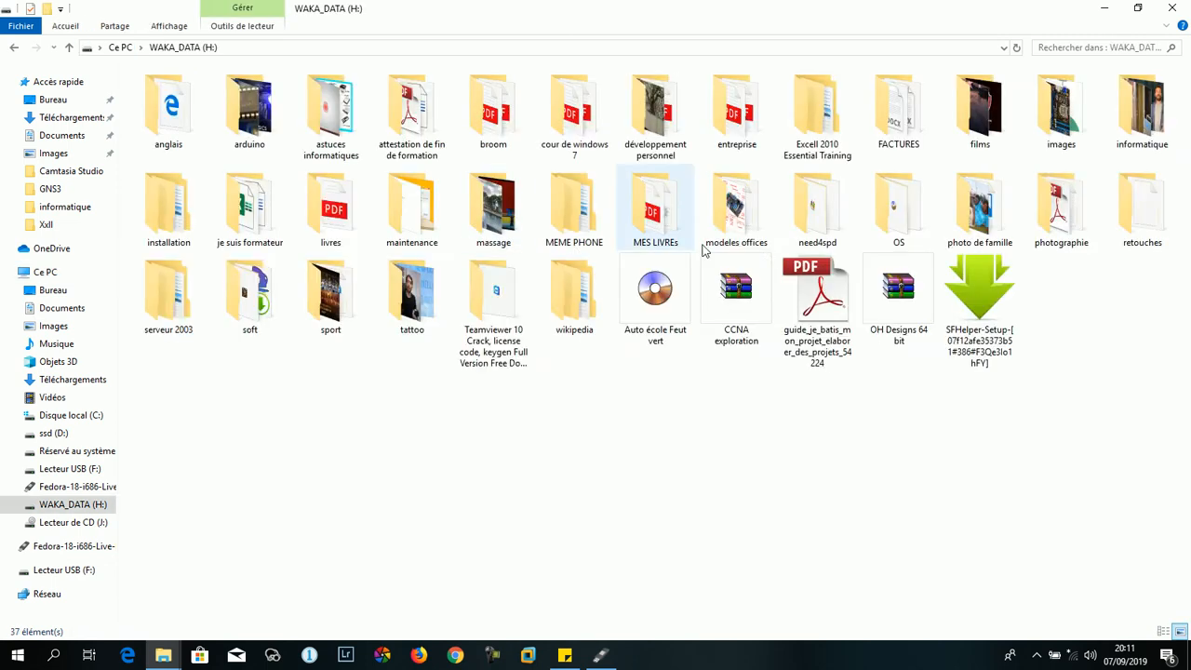
double_click(898, 219)
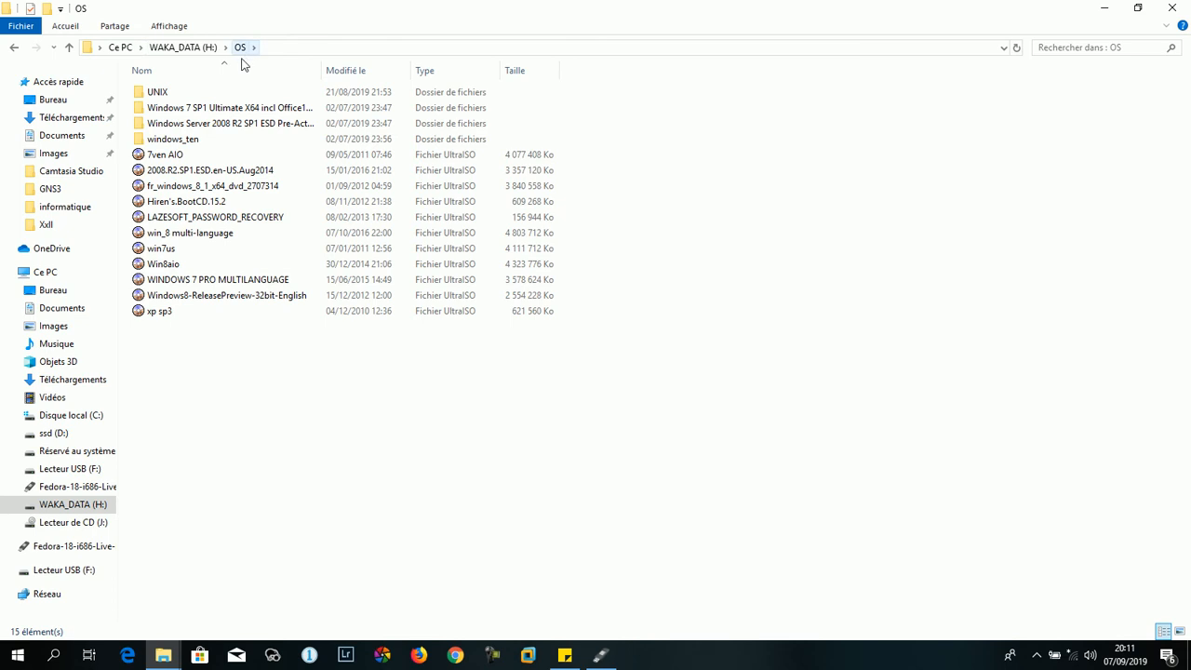
left_click(1180, 8)
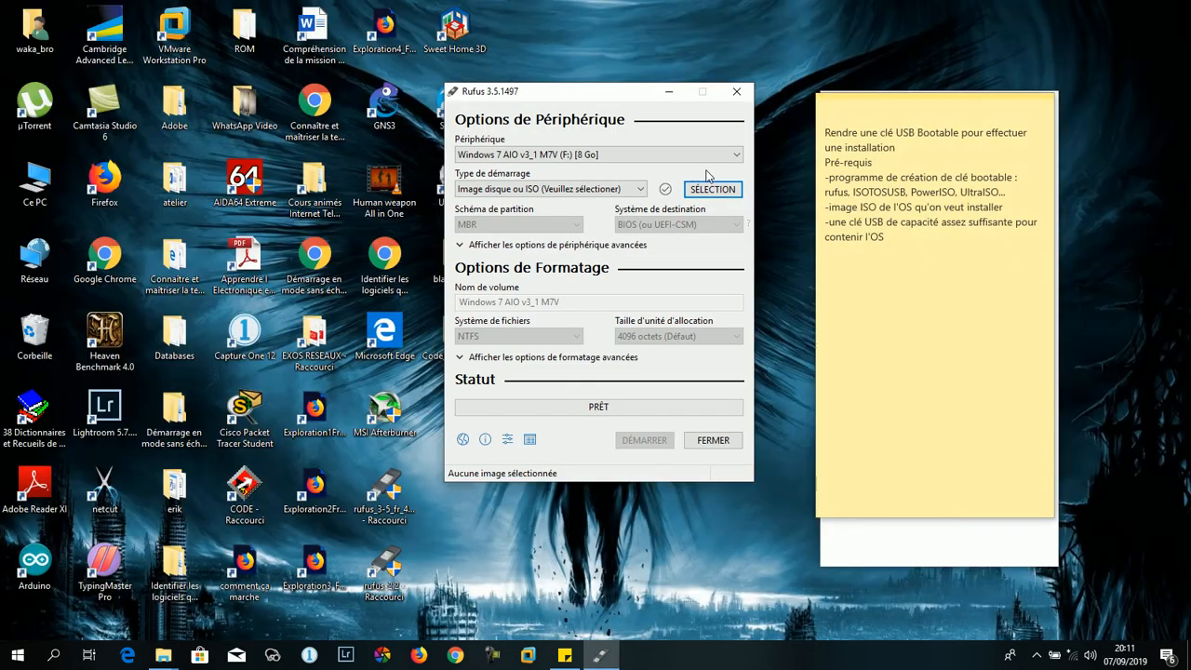
Reopen the Rufus image selection and browse from Ce PC to the OS folder on WAKA_DATA (H:)
left_click(712, 189)
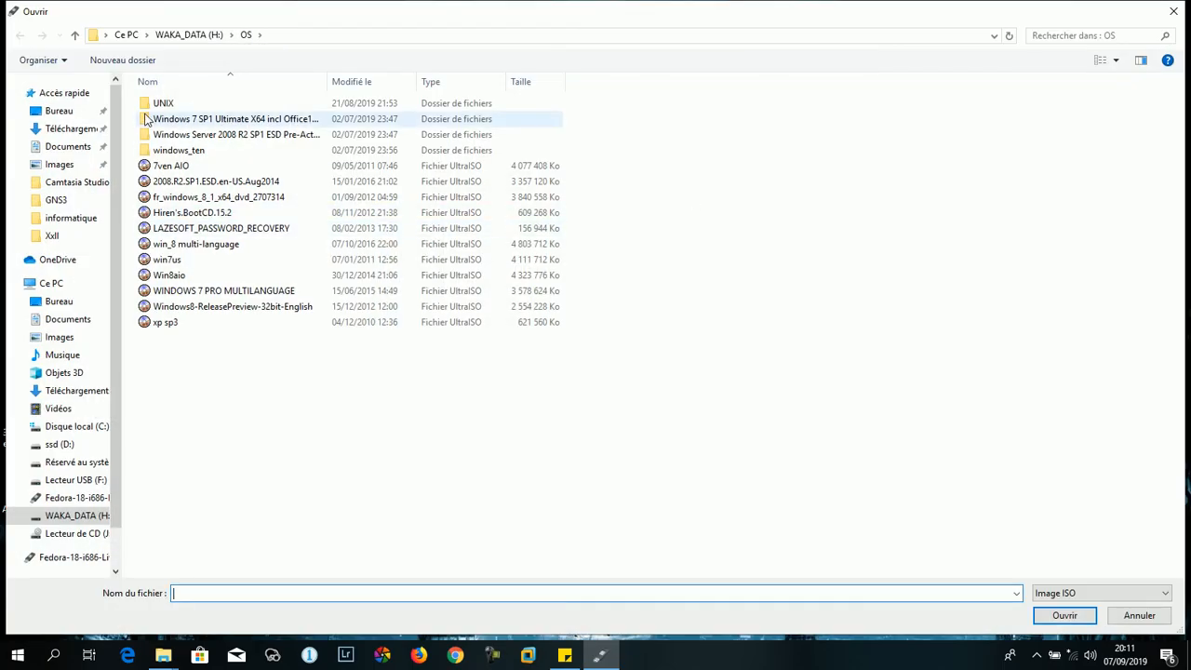
left_click(125, 35)
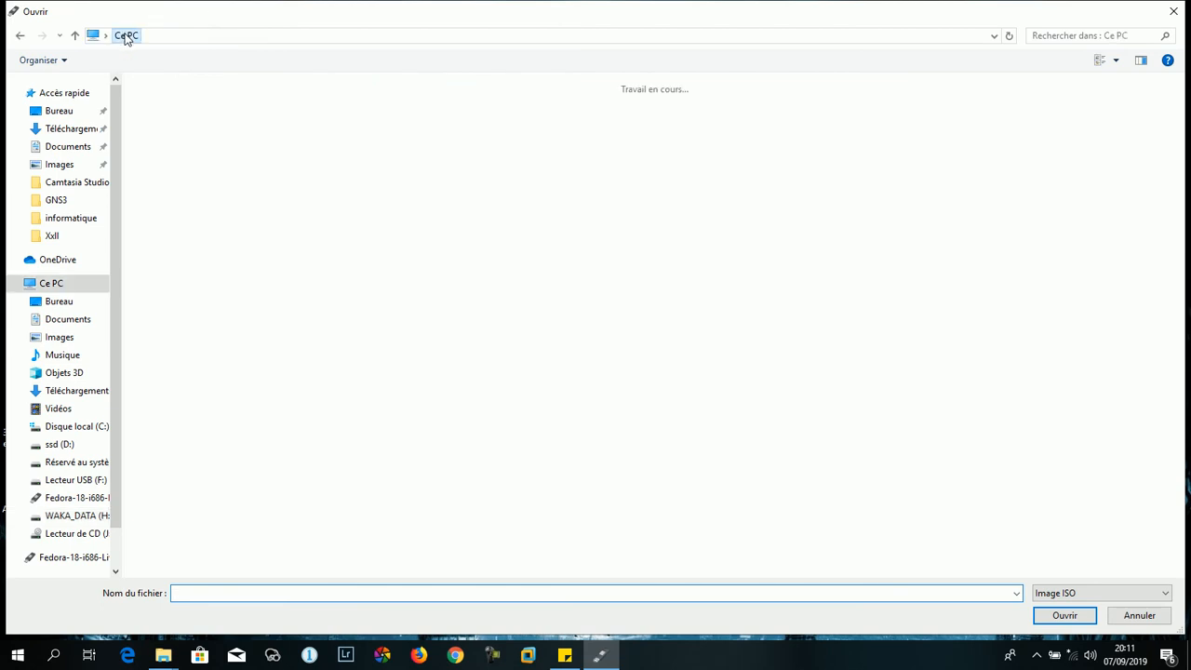
left_click(284, 263)
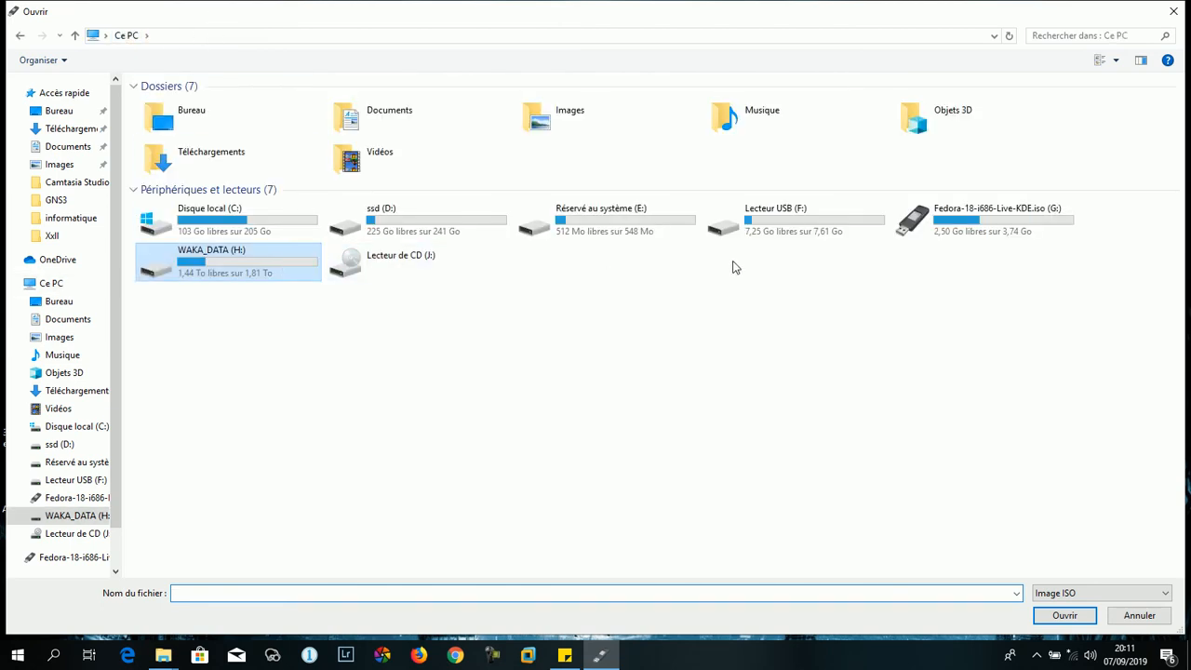
key("Return")
double_click(550, 269)
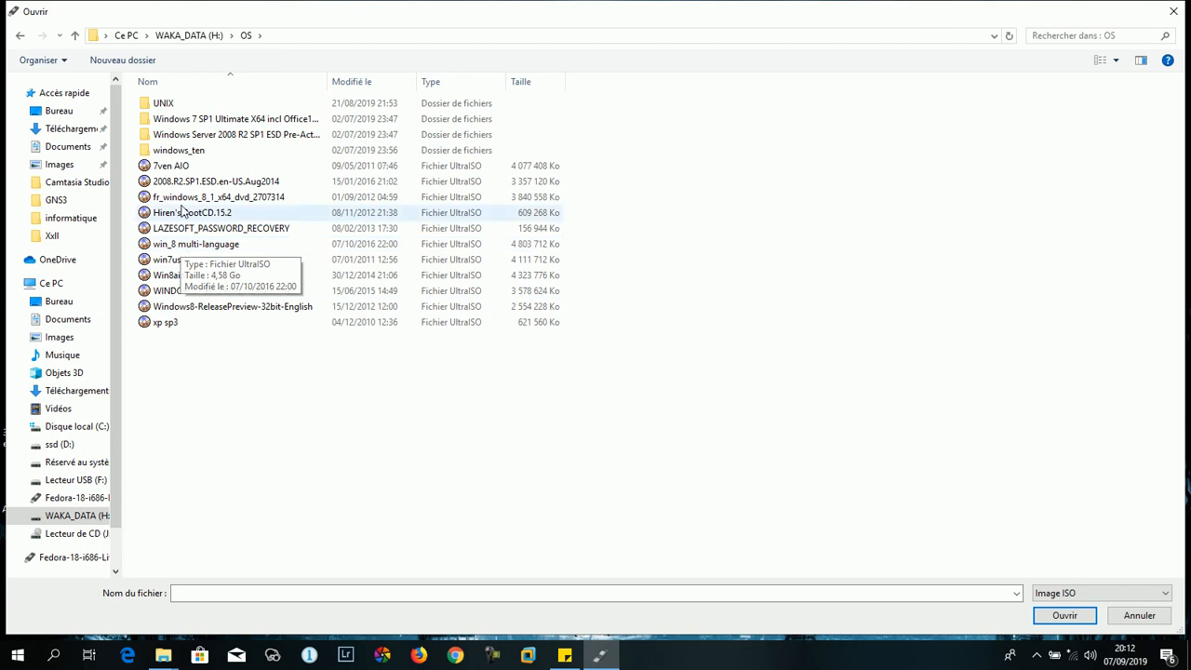
Examine the ISO images in the windows_ten and Windows 7 SP1 Ultimate X64 folders, returning to the OS folder
double_click(191, 150)
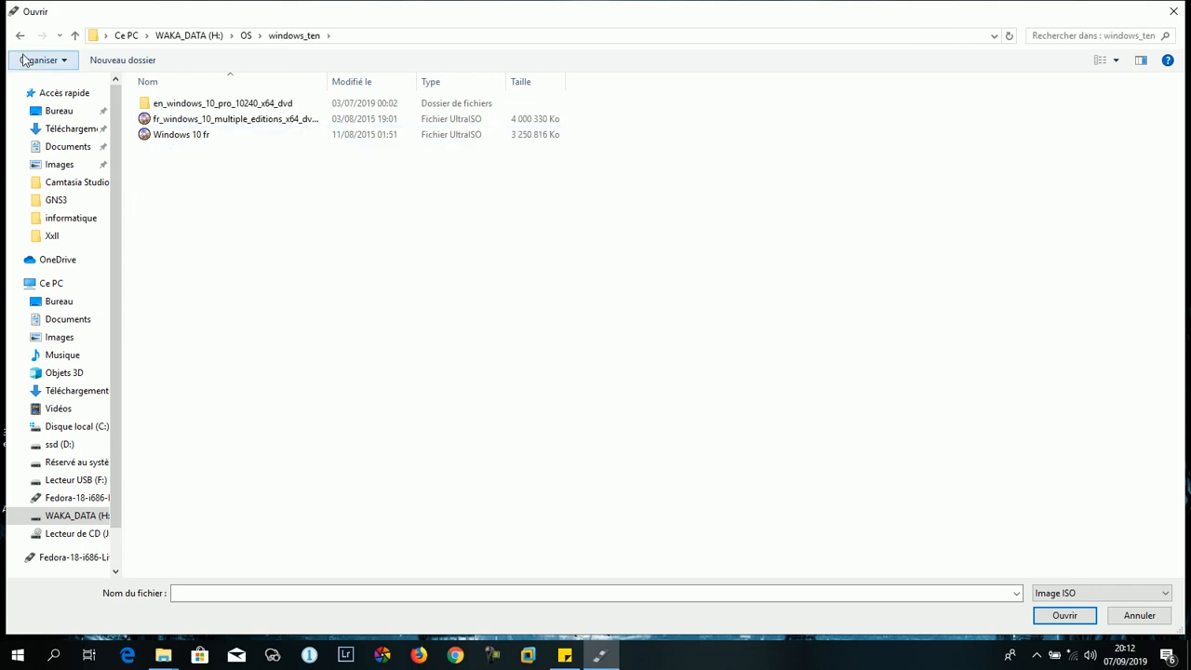
left_click(21, 35)
left_click(205, 126)
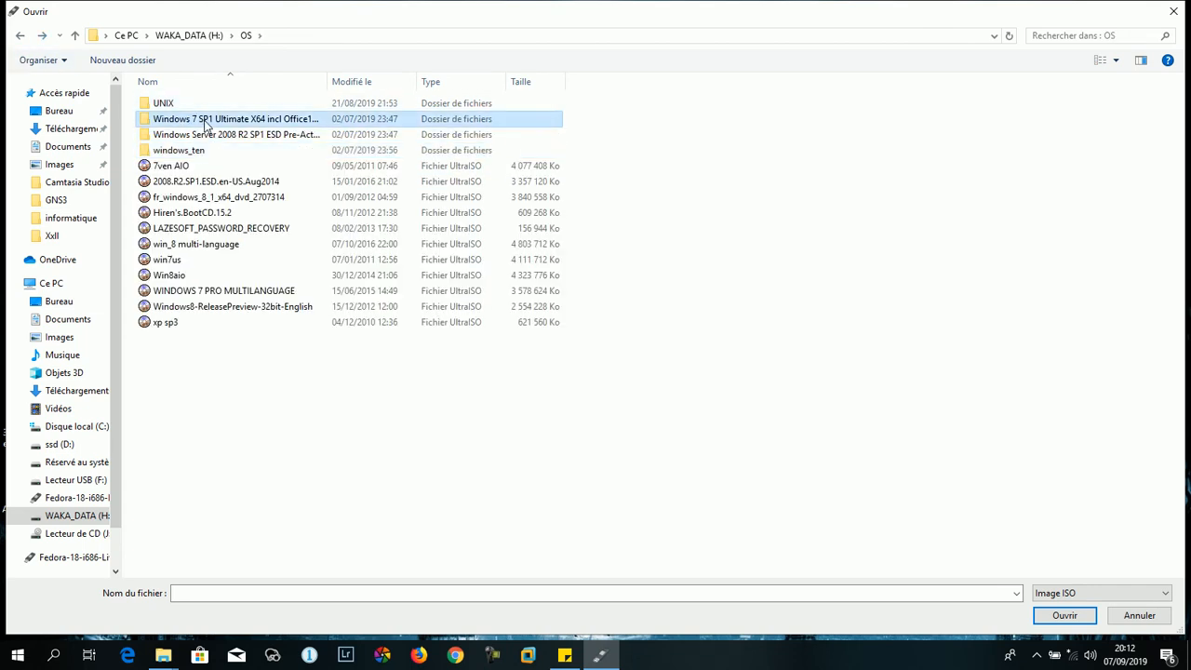
double_click(205, 125)
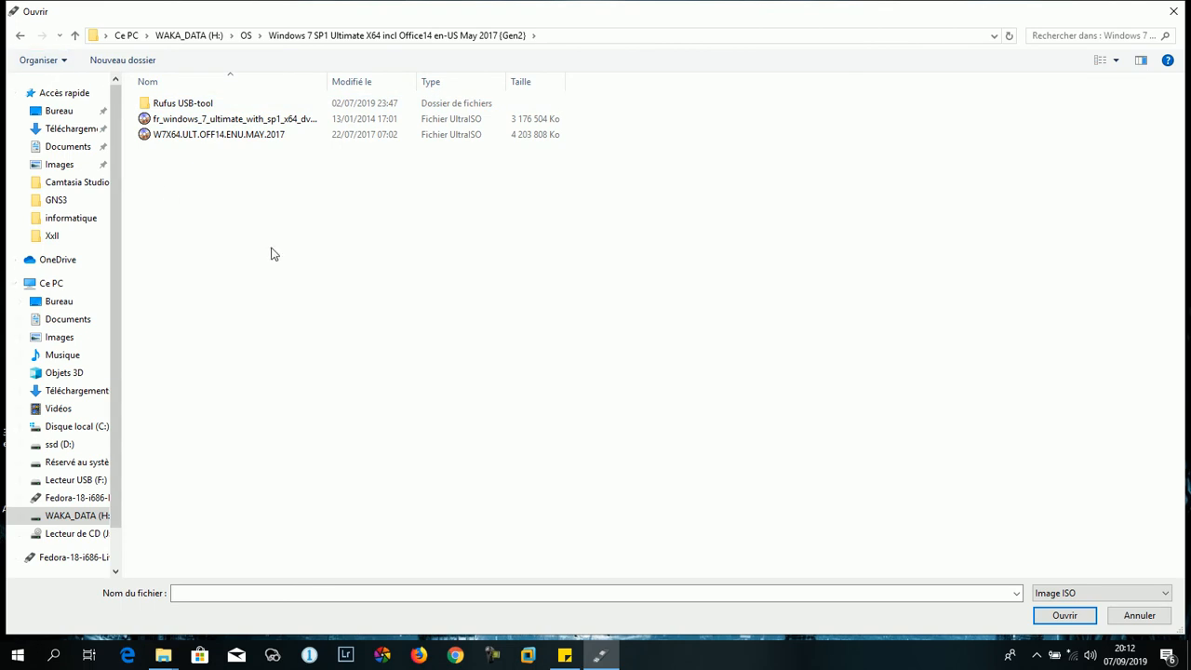
key("BackSpace")
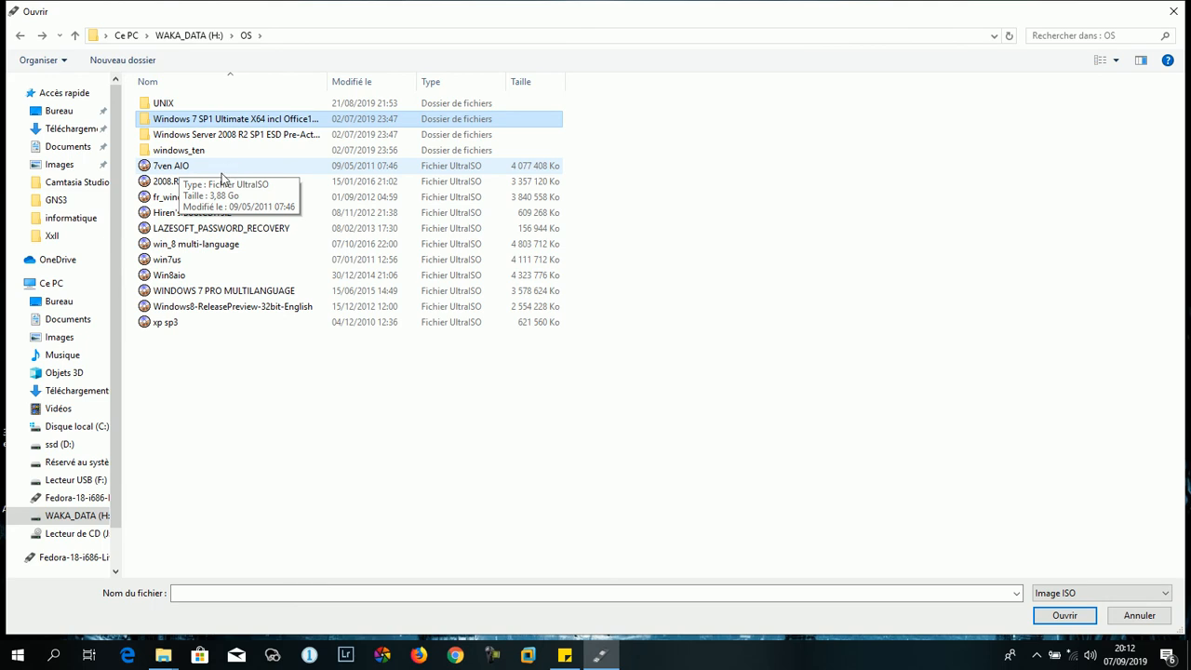
Load the 7ven AIO image and start writing it to the 8 Go USB key, accepting the erasure of its data
left_click(218, 228)
left_click(203, 166)
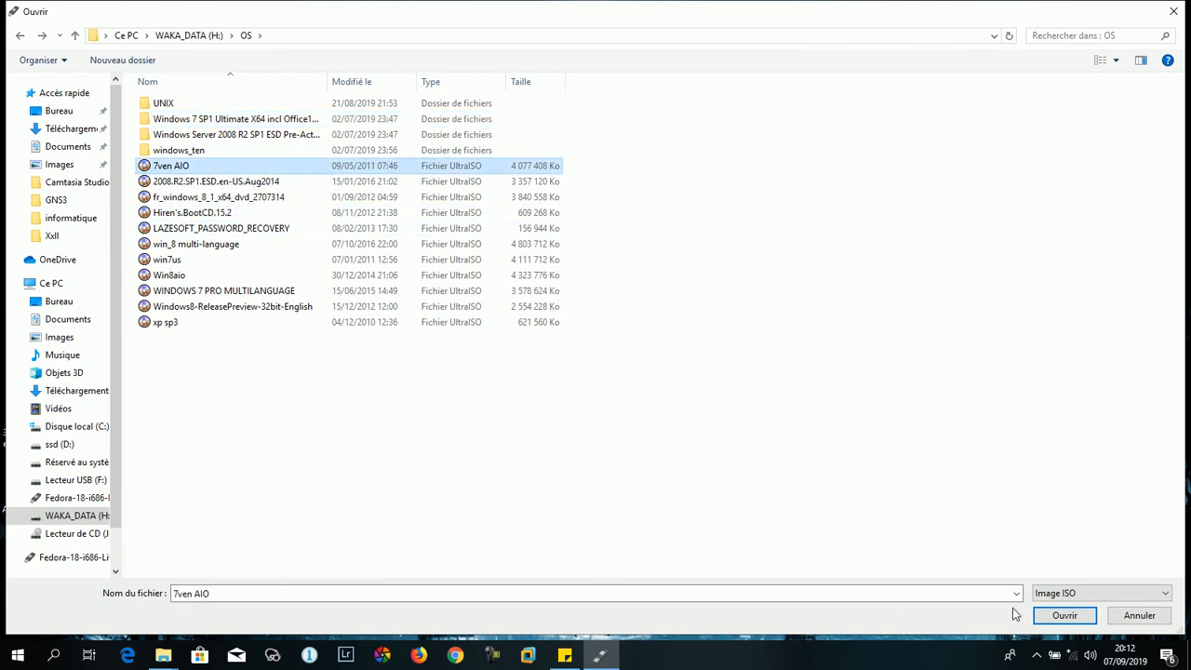
left_click(1065, 615)
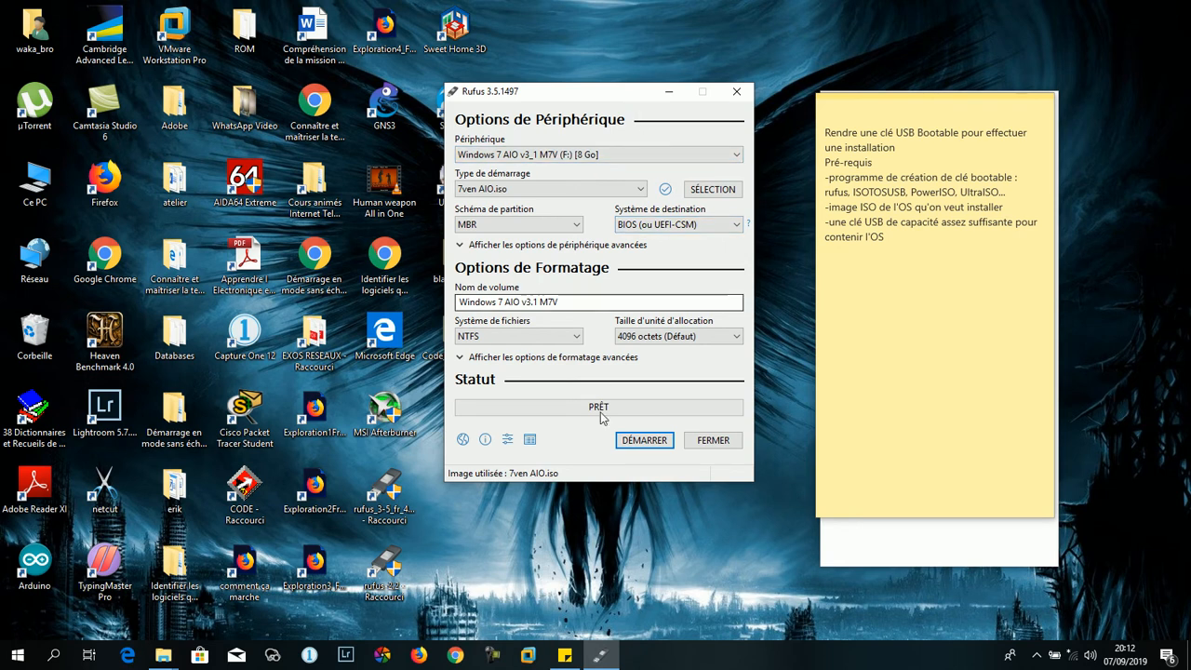
left_click(622, 441)
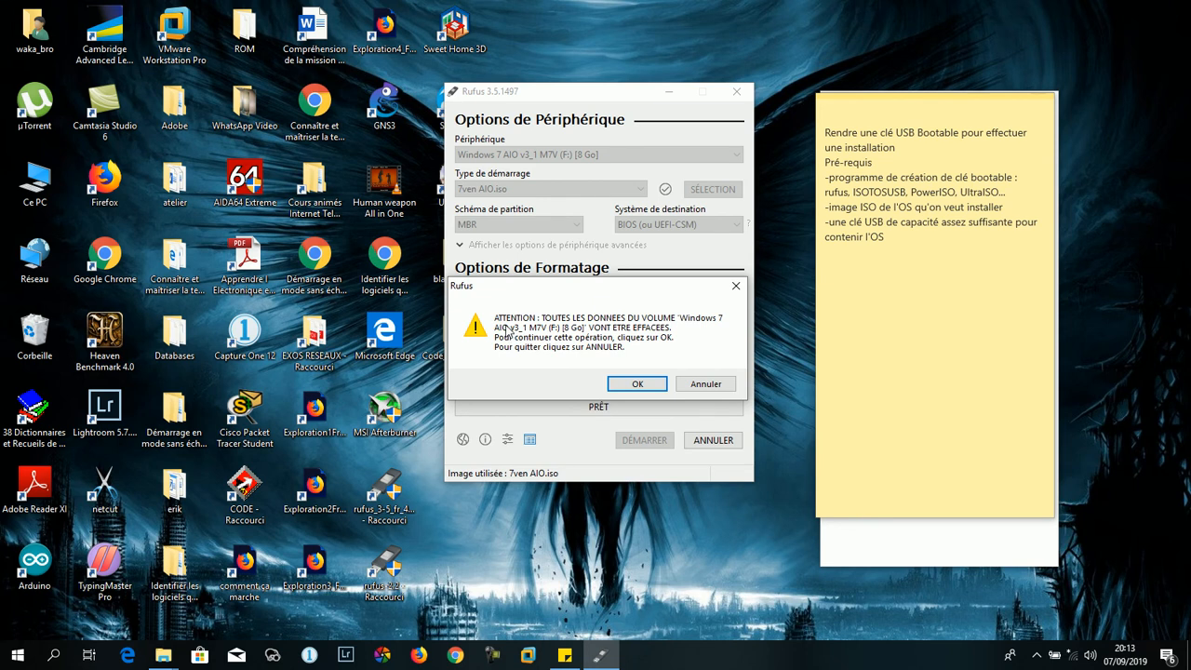
left_click(632, 388)
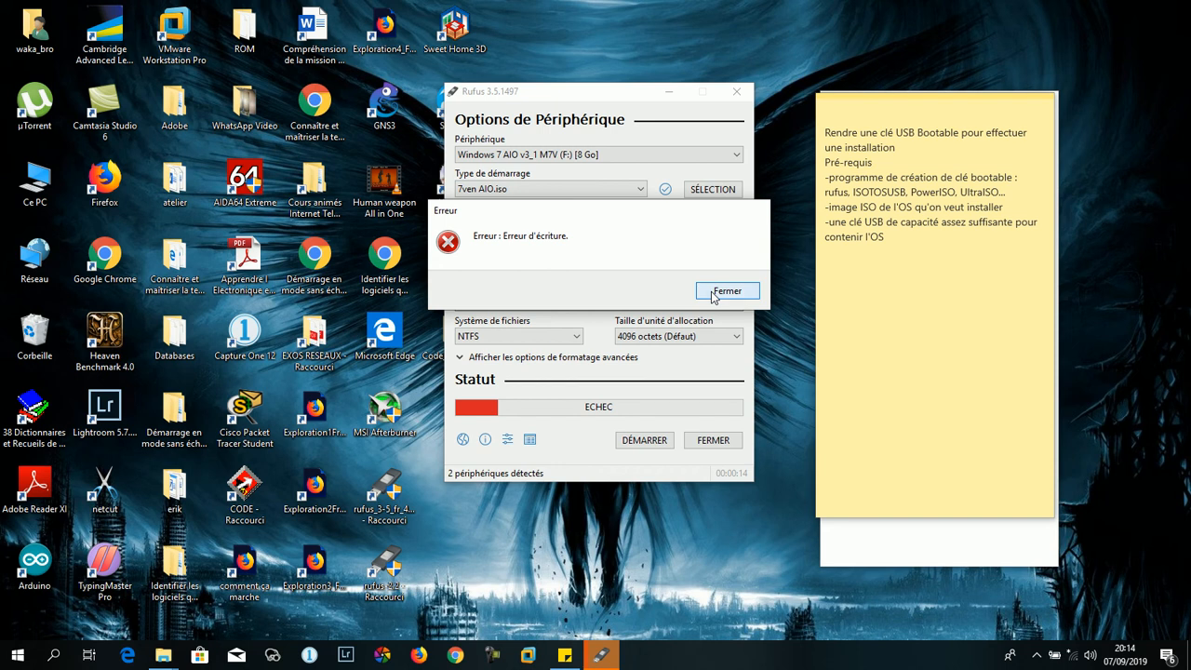
Dismiss the write error and close Rufus 3.5, refreshing the desktop
left_click(727, 291)
left_click(722, 449)
right_click(674, 318)
left_click(706, 382)
right_click(662, 215)
left_click(680, 276)
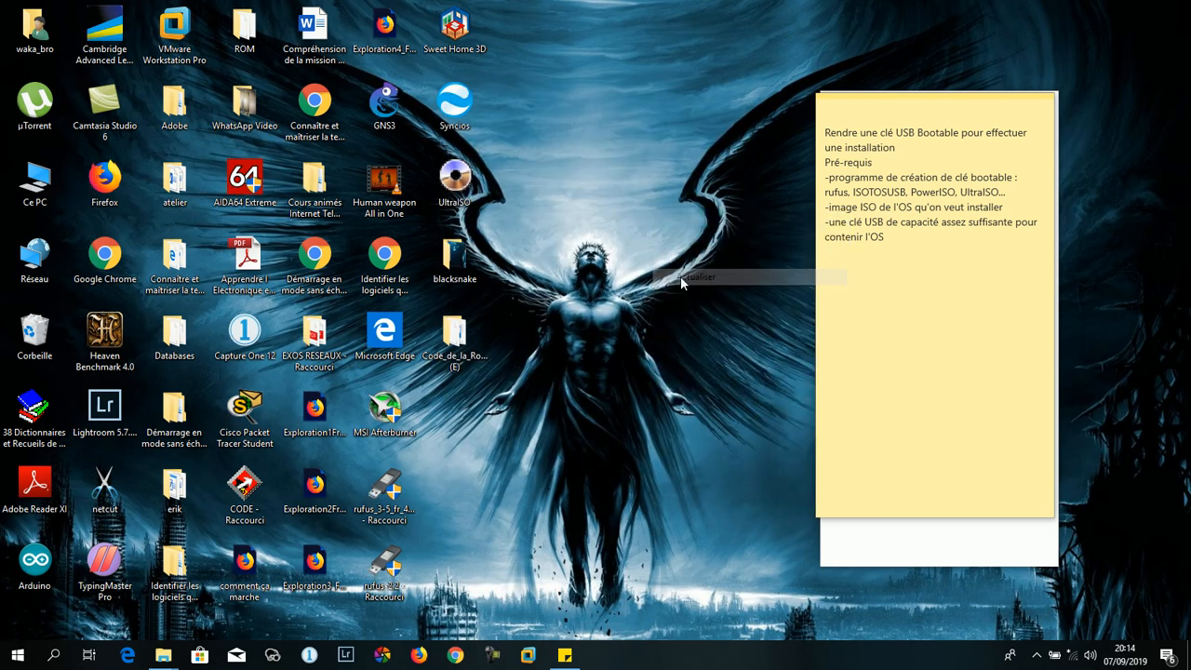
right_click(661, 185)
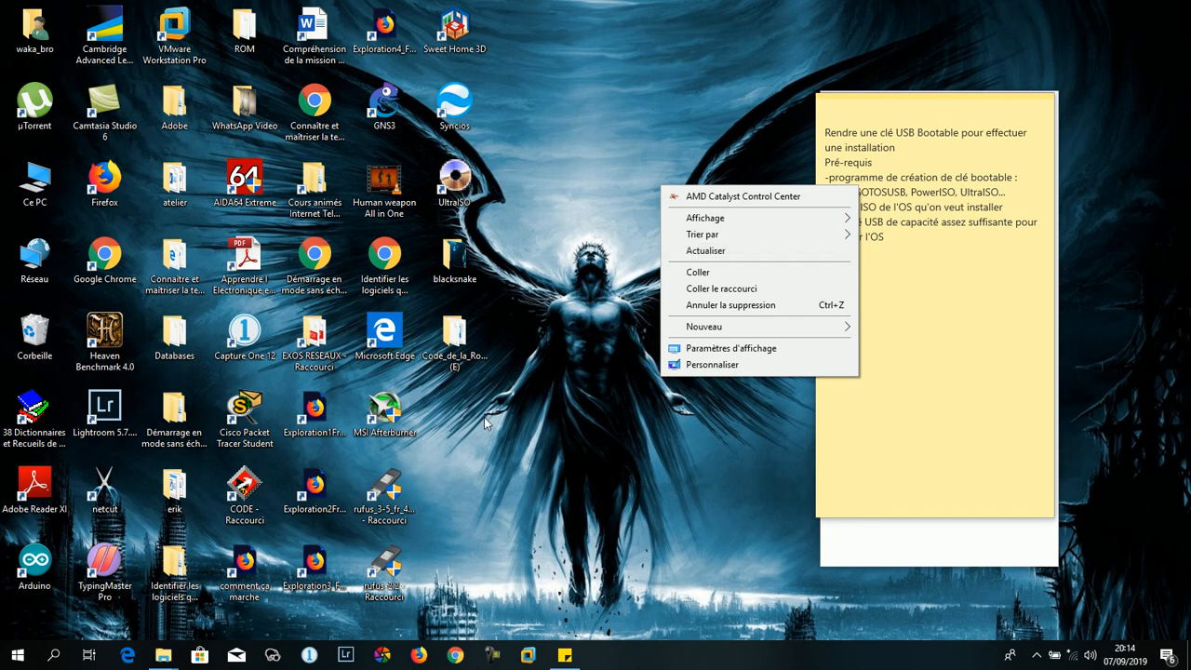
Open Ce PC in File Explorer, check the actions available for Lecteur USB (F:) and refresh the drive list
double_click(32, 181)
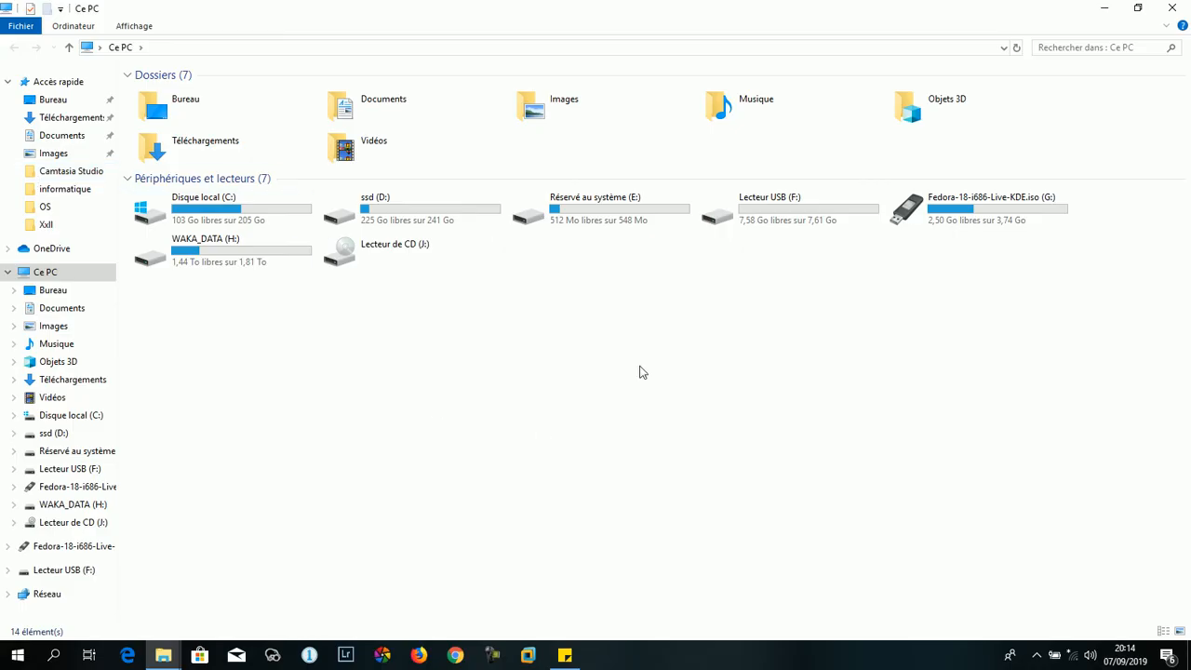
left_click(775, 221)
right_click(773, 220)
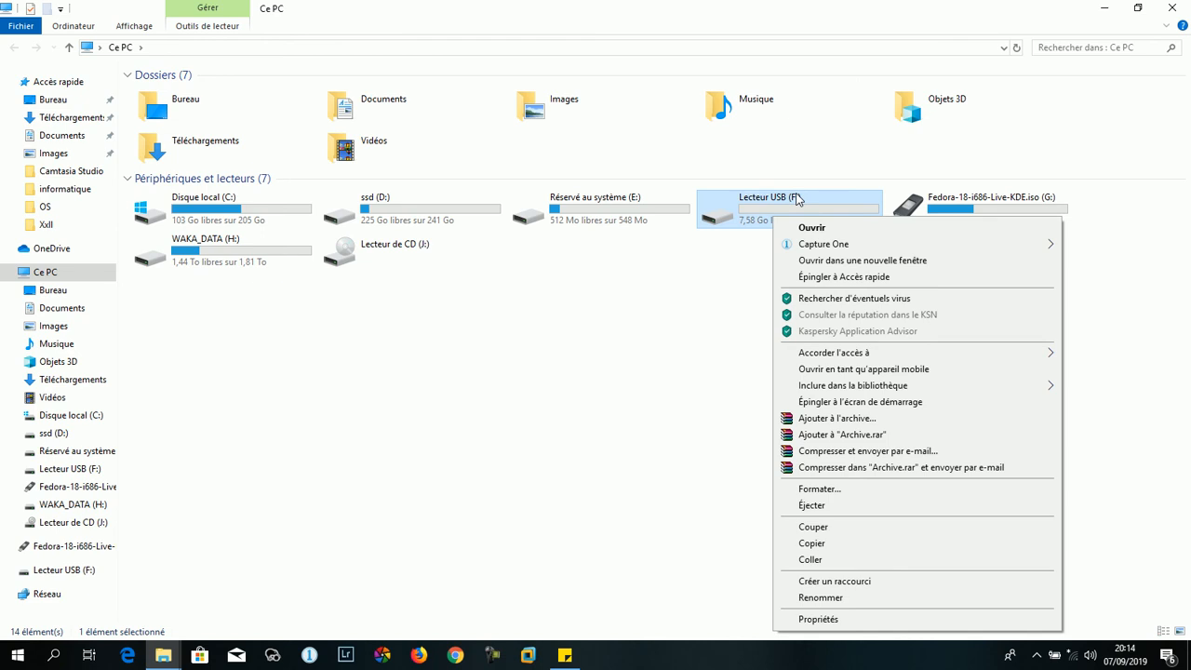
right_click(603, 338)
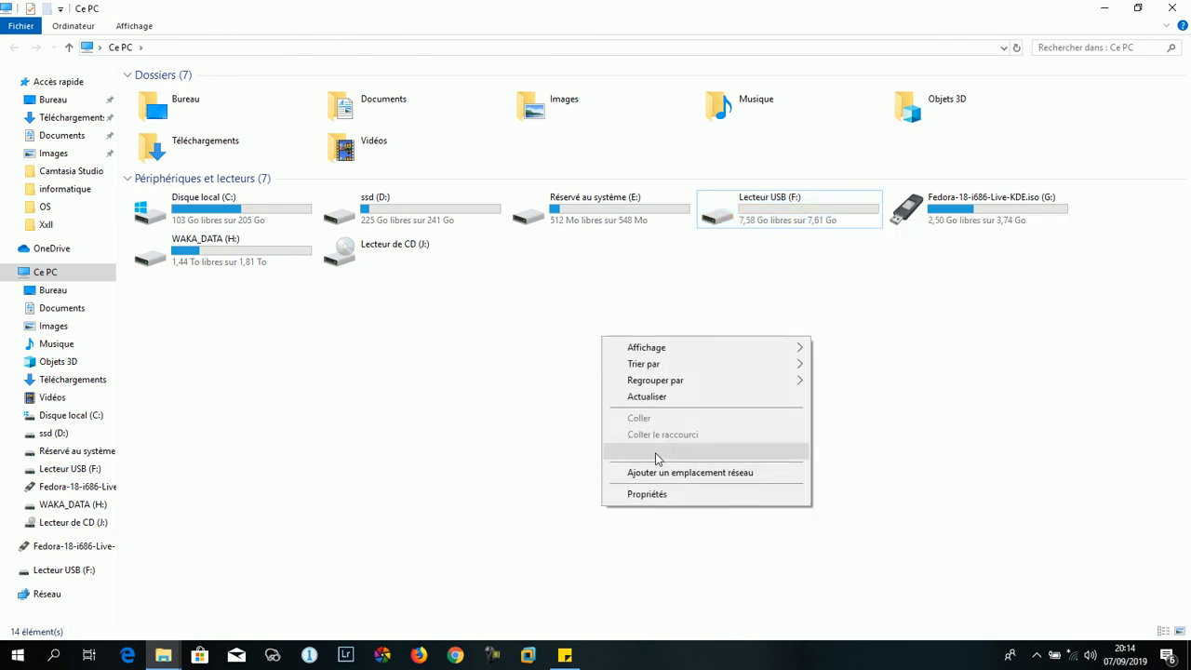
left_click(712, 397)
right_click(613, 357)
left_click(661, 416)
right_click(613, 346)
left_click(696, 405)
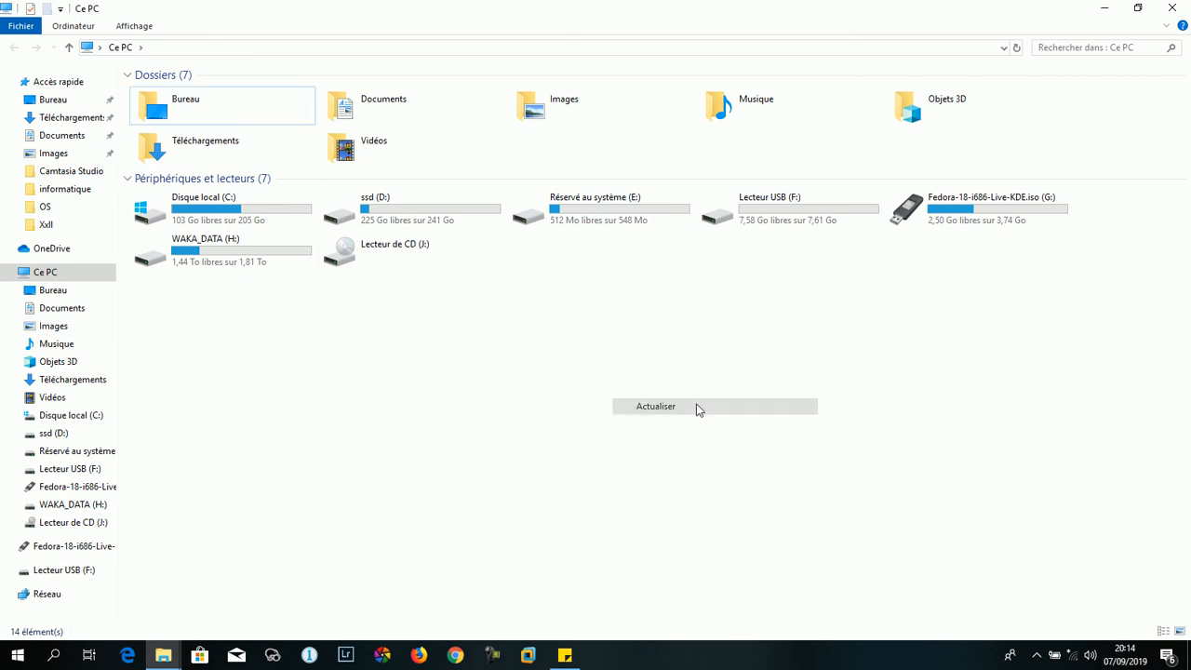
Examine the USB key's F: partition in the Disk Management section of Computer Management, closing it and File Explorer
right_click(48, 274)
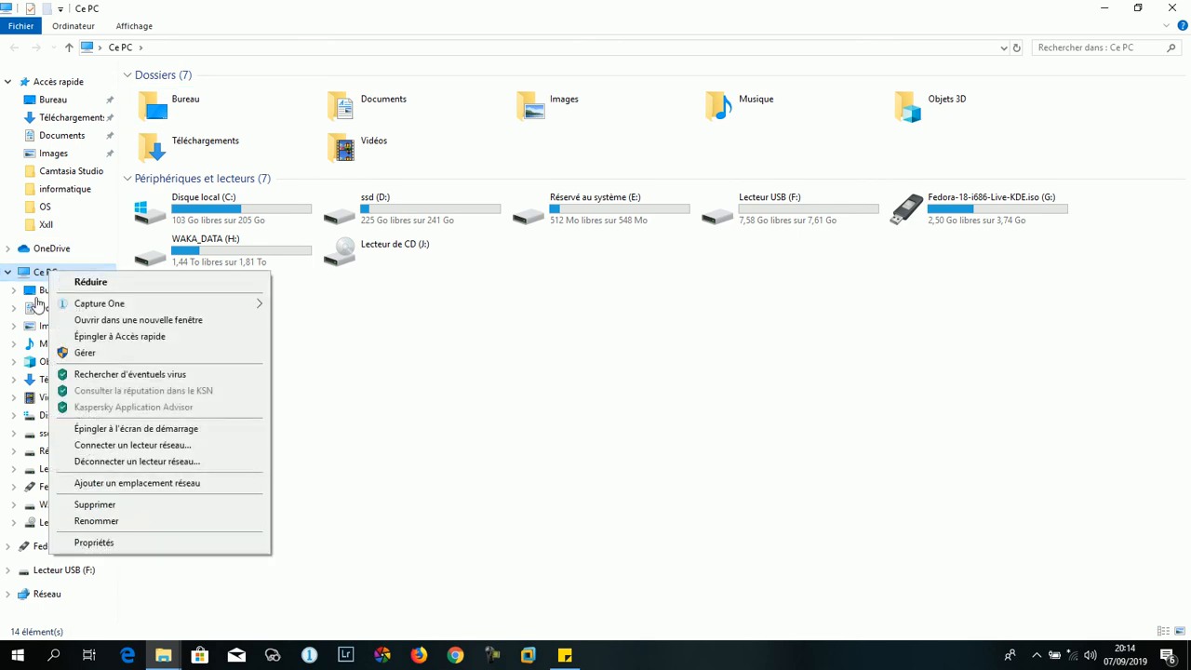
left_click(110, 354)
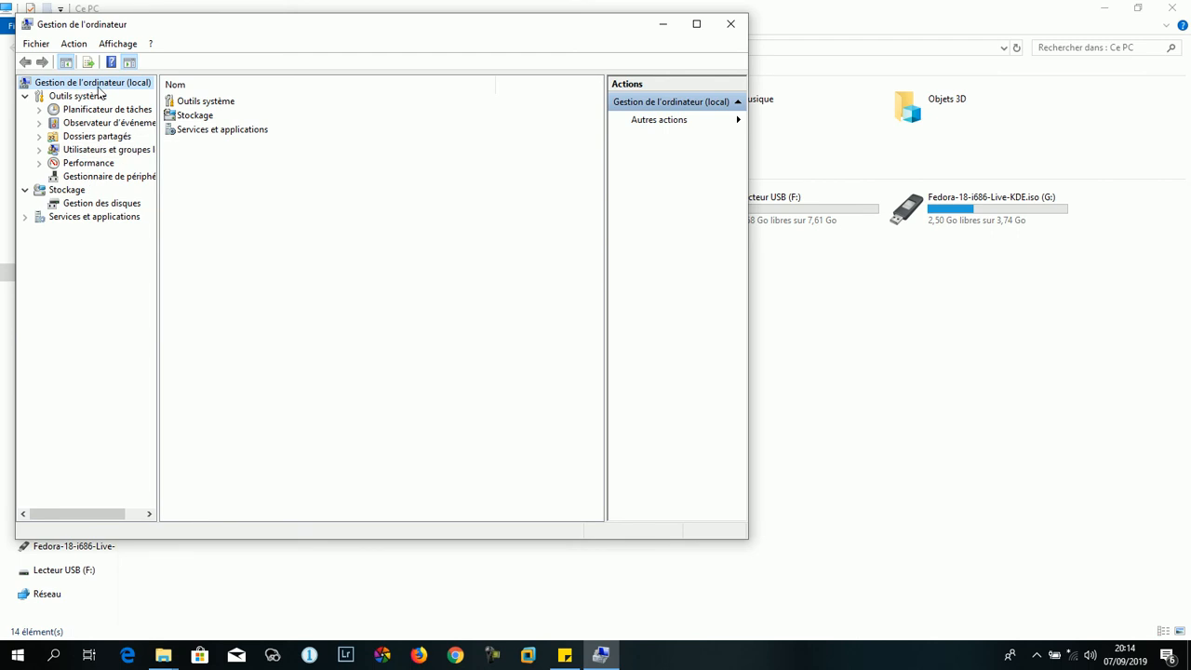
left_click(100, 204)
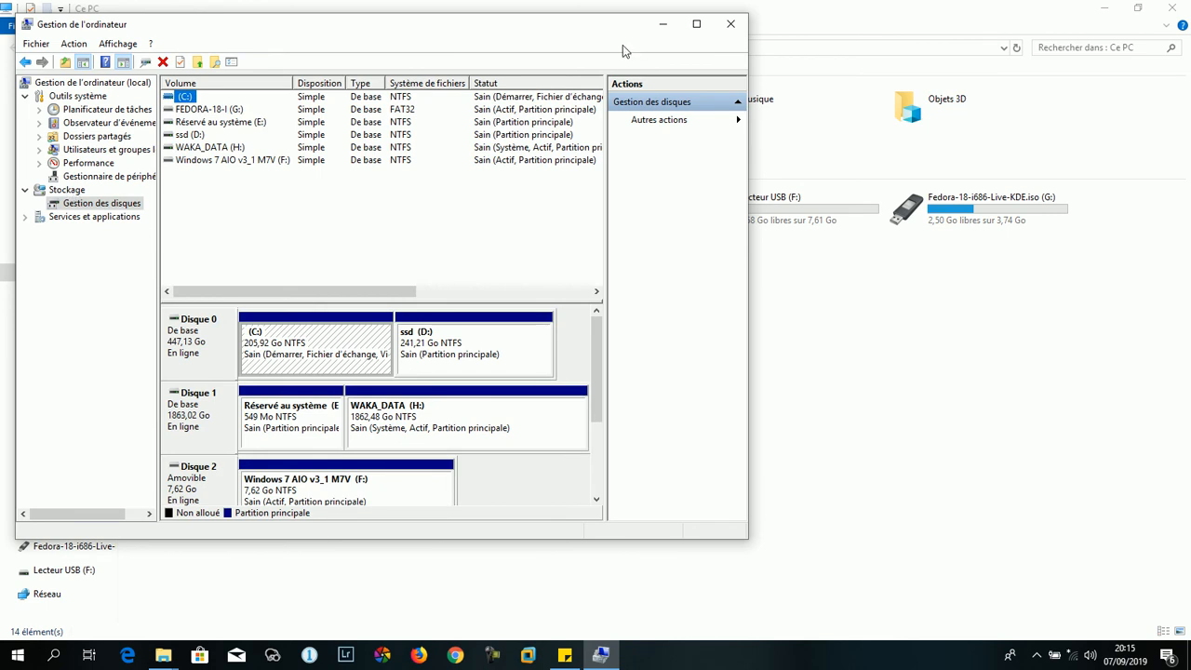
left_click(697, 24)
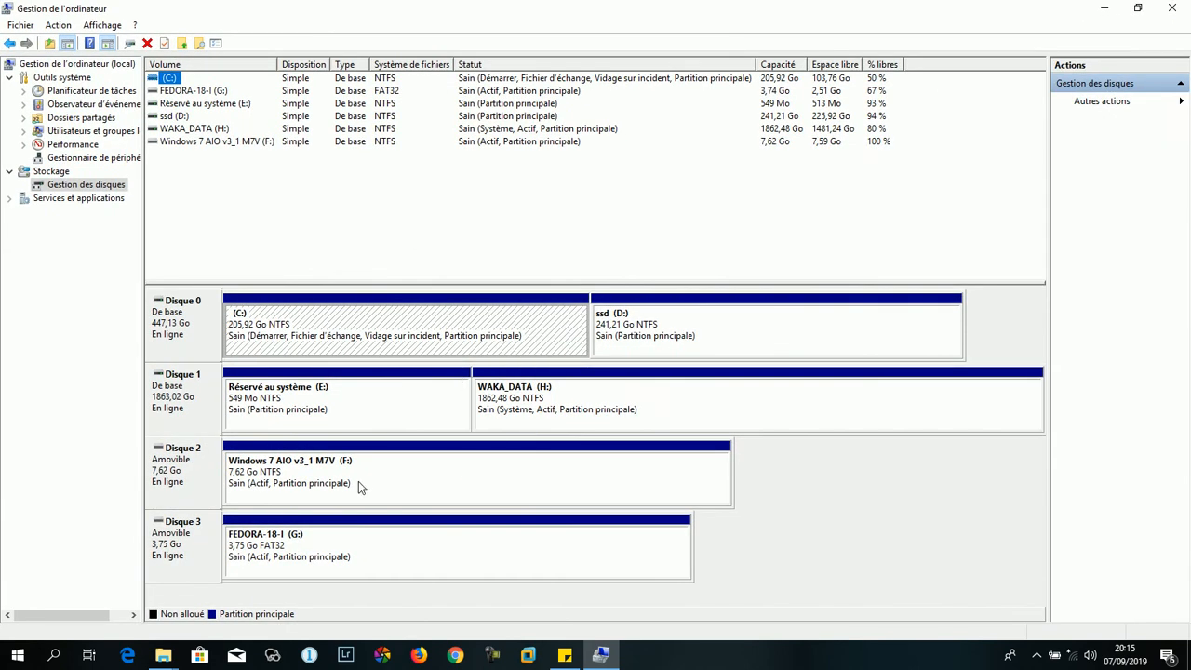
right_click(278, 482)
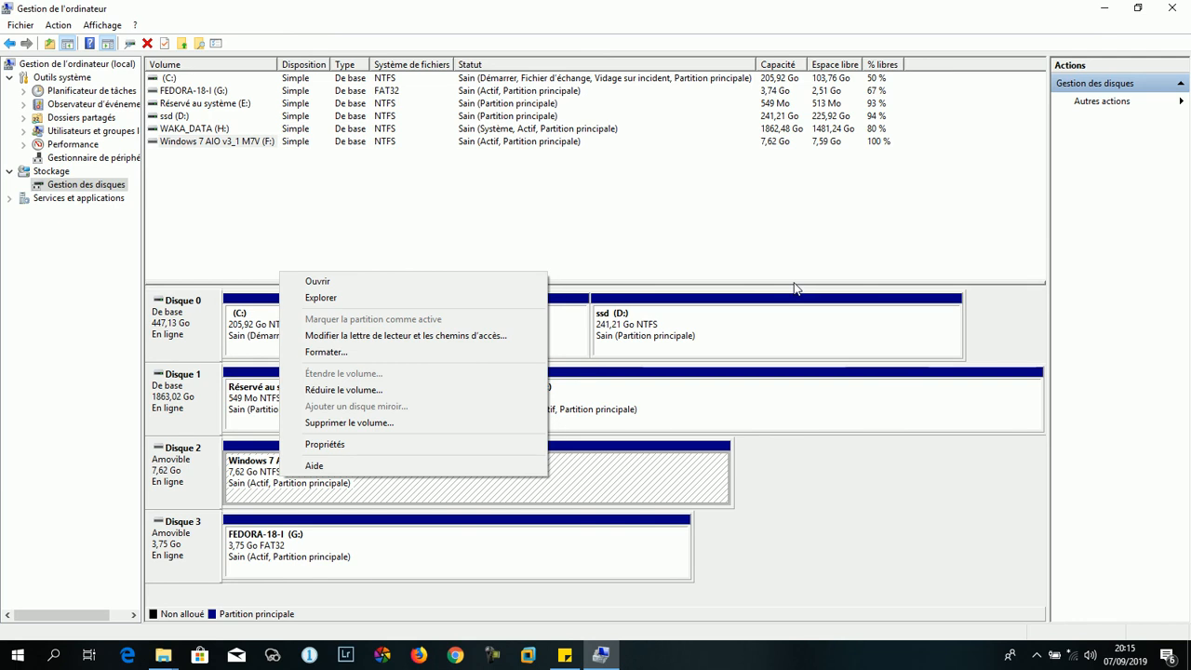
left_click(1173, 9)
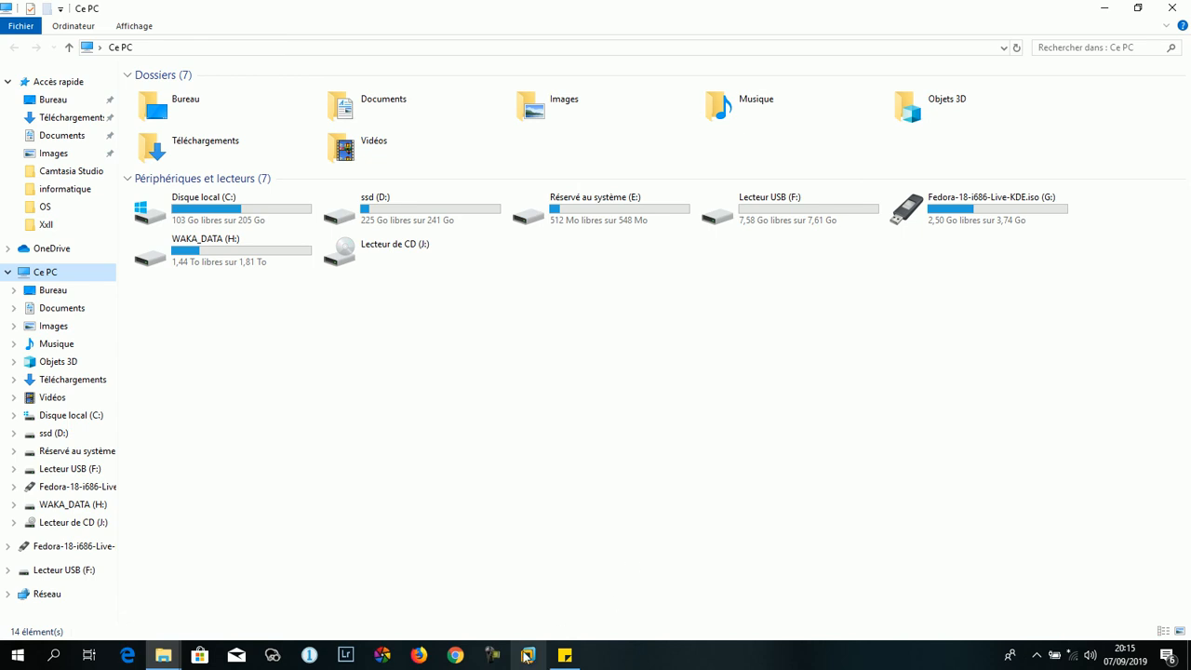
left_click(1172, 7)
Refresh the desktop and launch Rufus 2.2, placing its window clear of the desktop icons
right_click(675, 195)
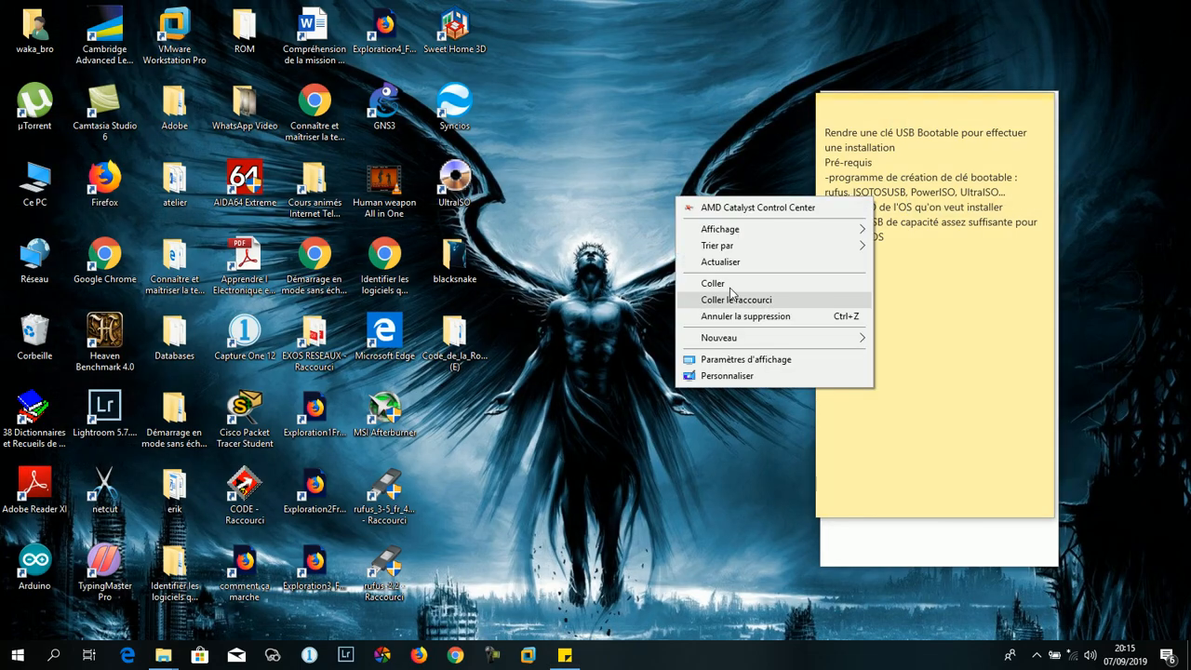
left_click(722, 262)
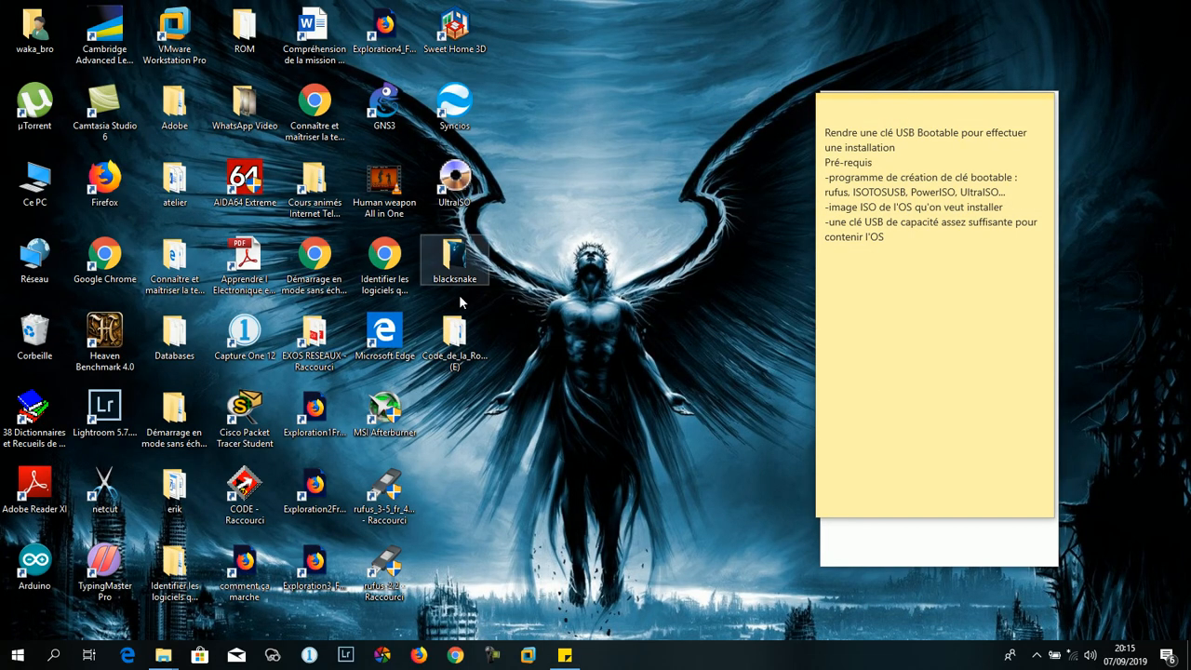
double_click(389, 564)
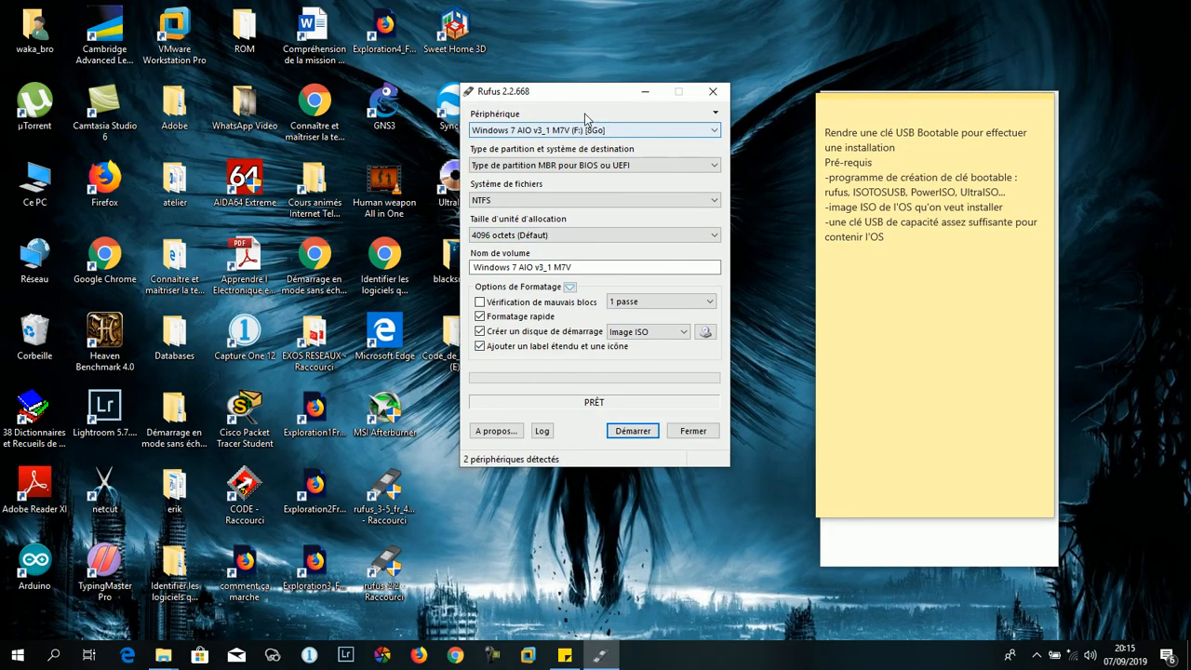
left_click_drag(587, 97, 655, 74)
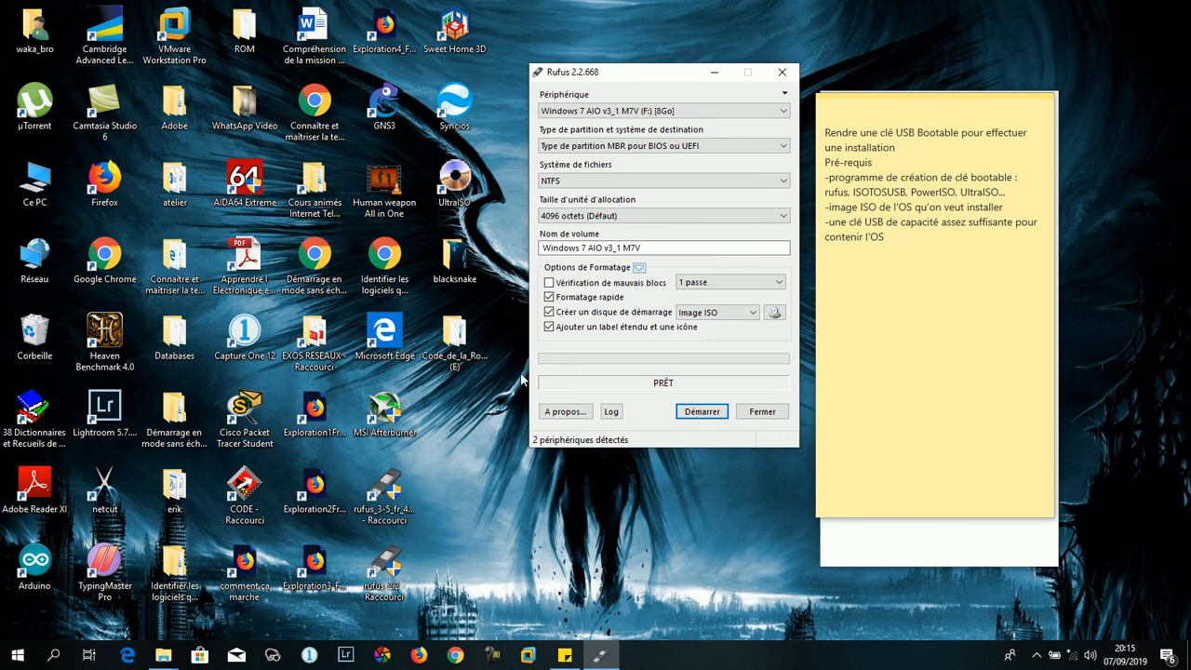
Load the 7ven AIO image from the OS folder as Image ISO and start writing it to the 8 Go USB key (F:)
left_click(714, 313)
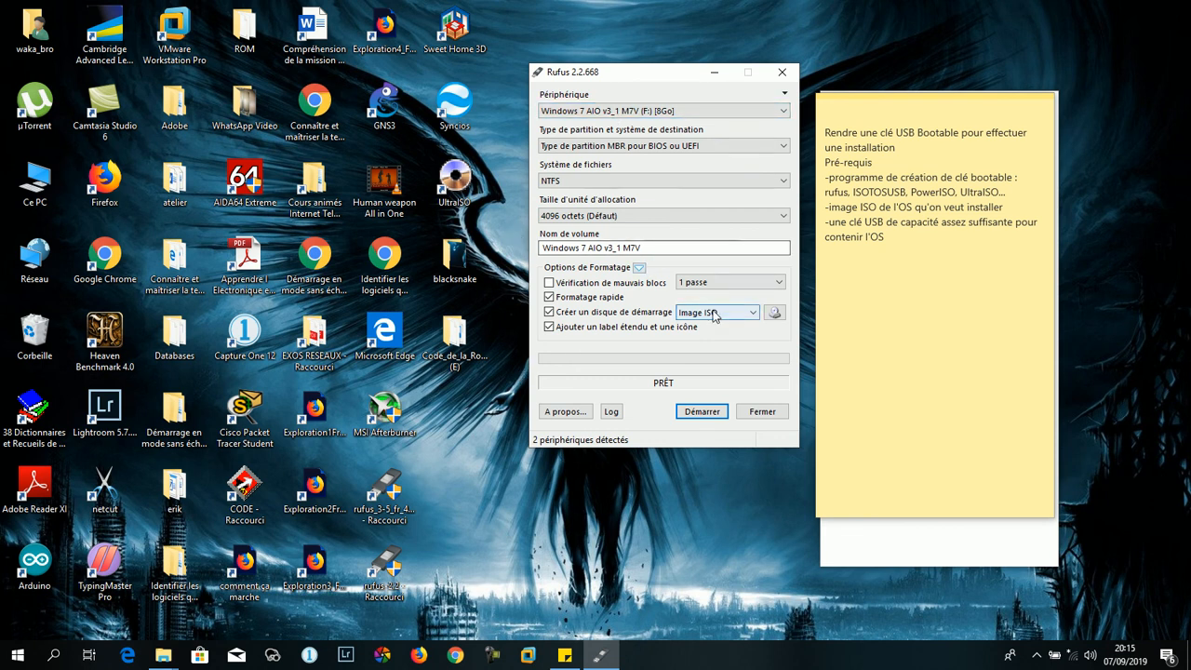
left_click(717, 324)
left_click(775, 314)
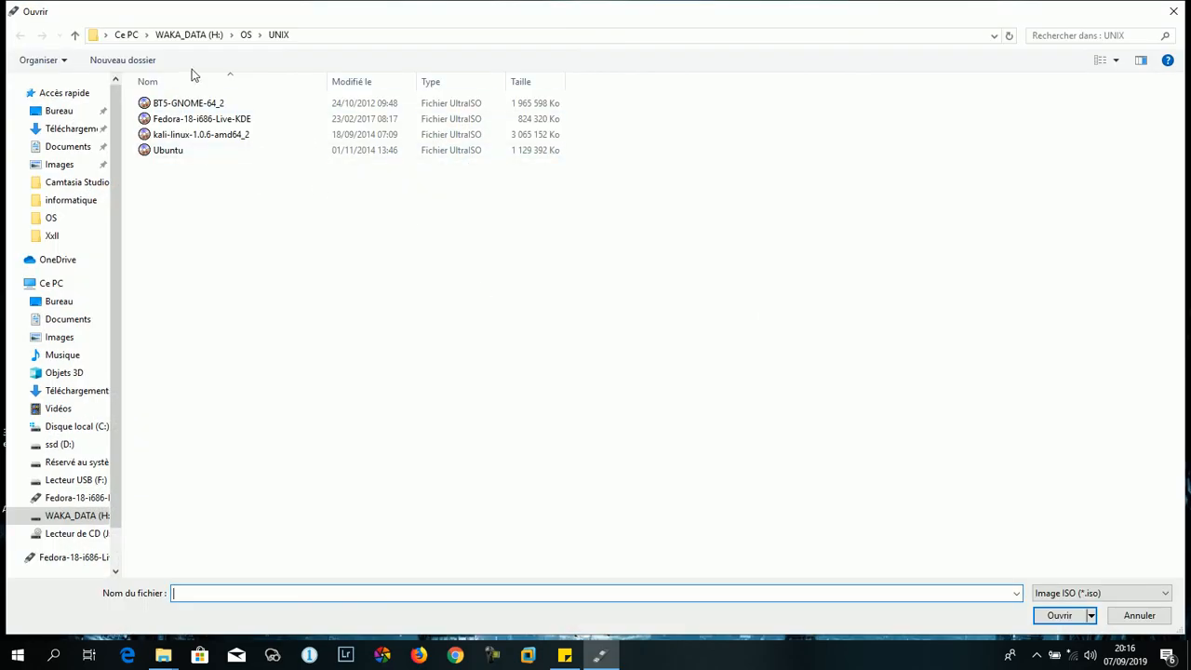
left_click(247, 36)
left_click(189, 166)
double_click(189, 165)
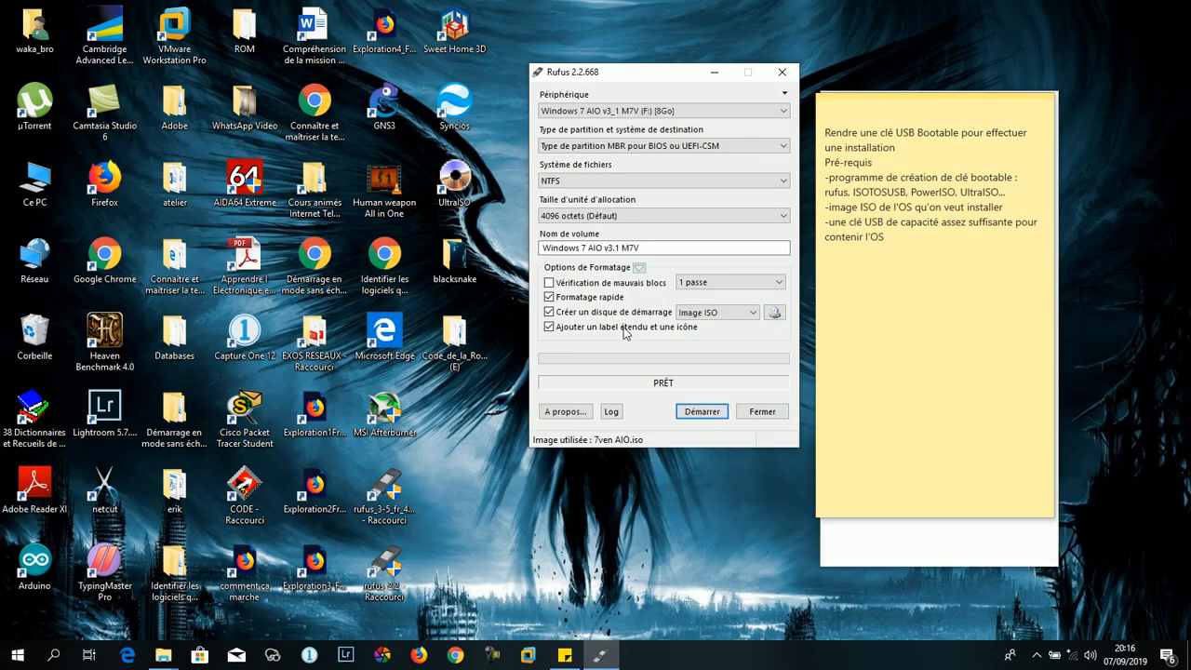
left_click(703, 415)
left_click(652, 381)
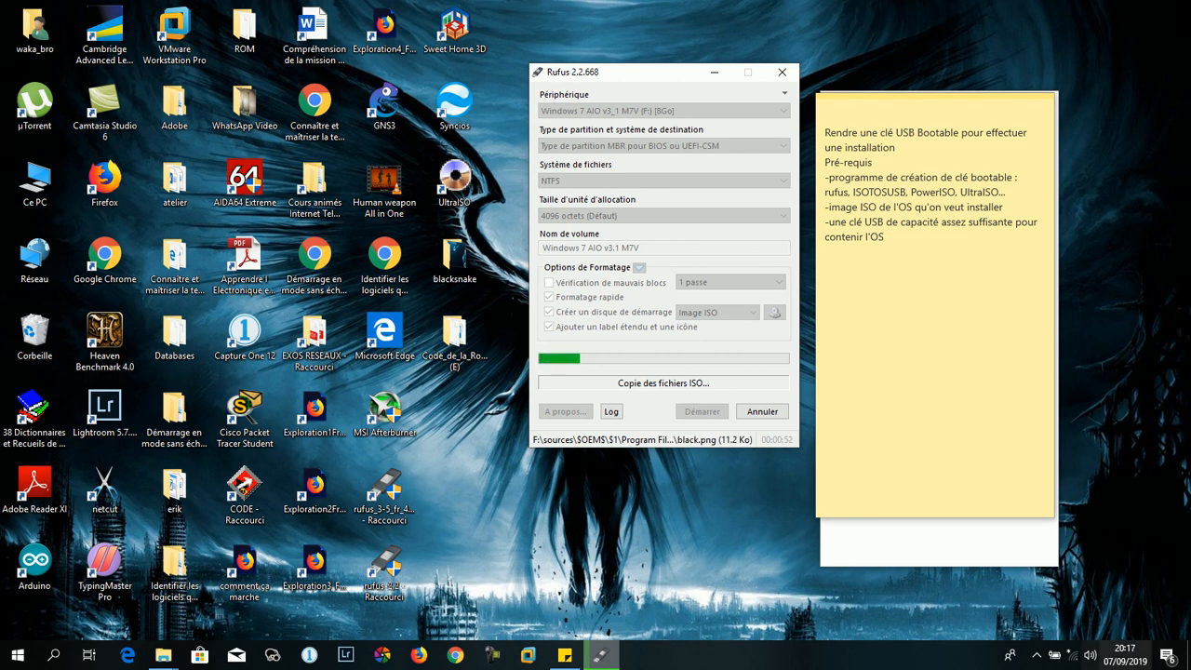
left_click(1036, 655)
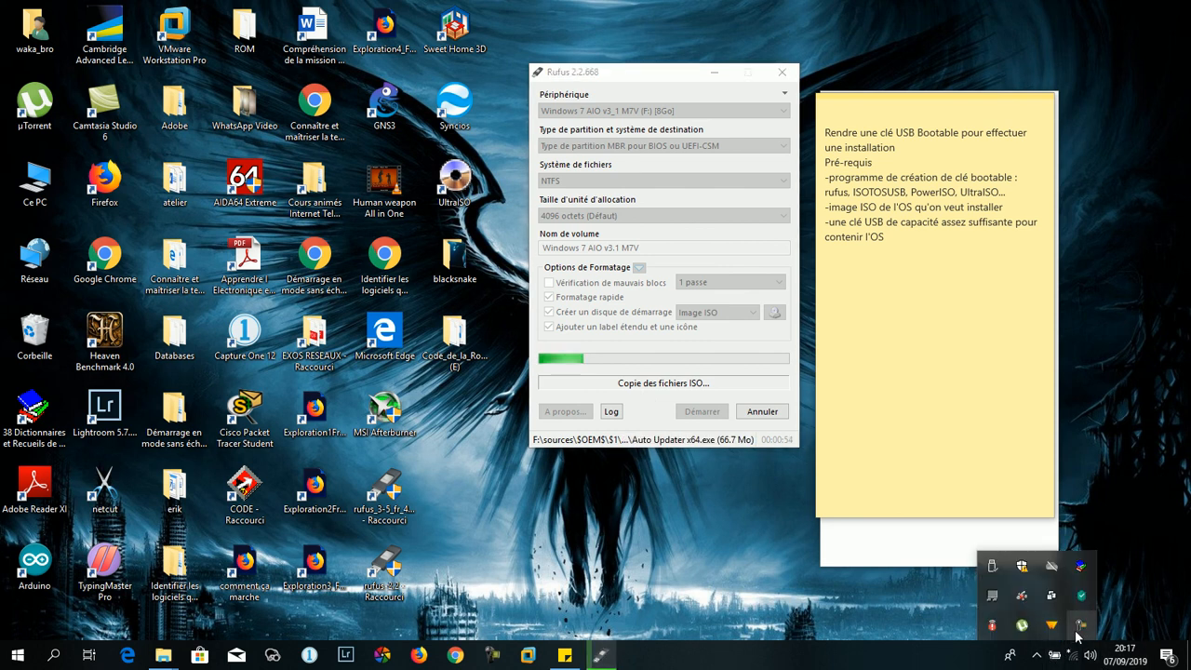